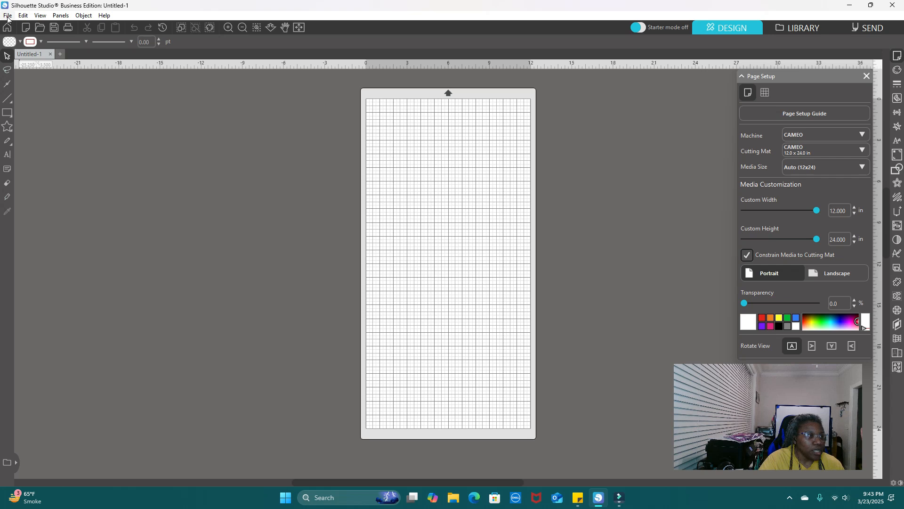
Open the "trace video" design from the User Designs folder of the library, and hide the library view.
{"action": "left_click", "coordinate": [7, 16]}
{"action": "left_click", "coordinate": [11, 48]}
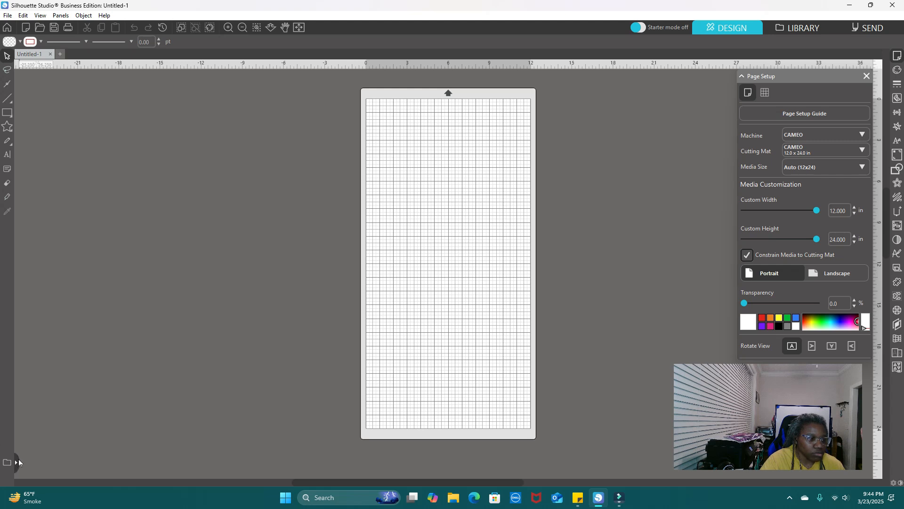
{"action": "left_click", "coordinate": [19, 462]}
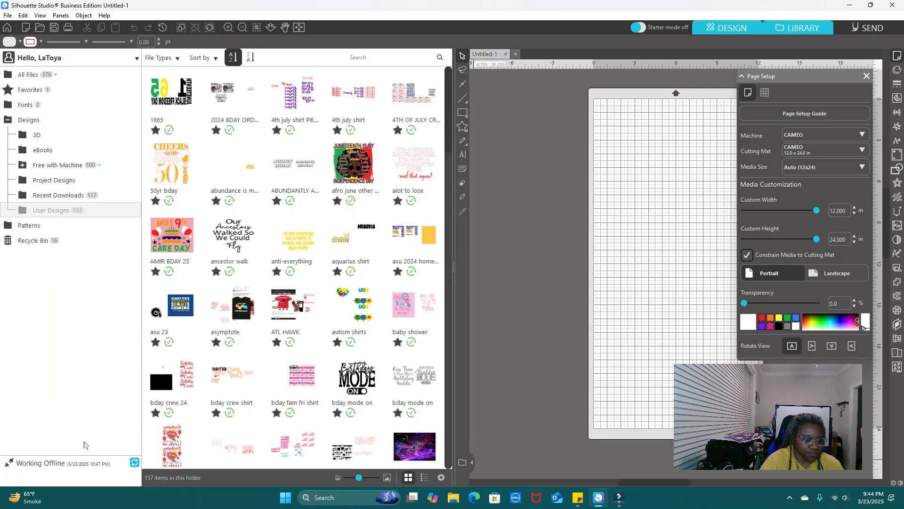
{"action": "scroll", "coordinate": [369, 412], "scroll_direction": "down", "scroll_amount": 1}
{"action": "scroll", "coordinate": [369, 411], "scroll_direction": "down", "scroll_amount": 20}
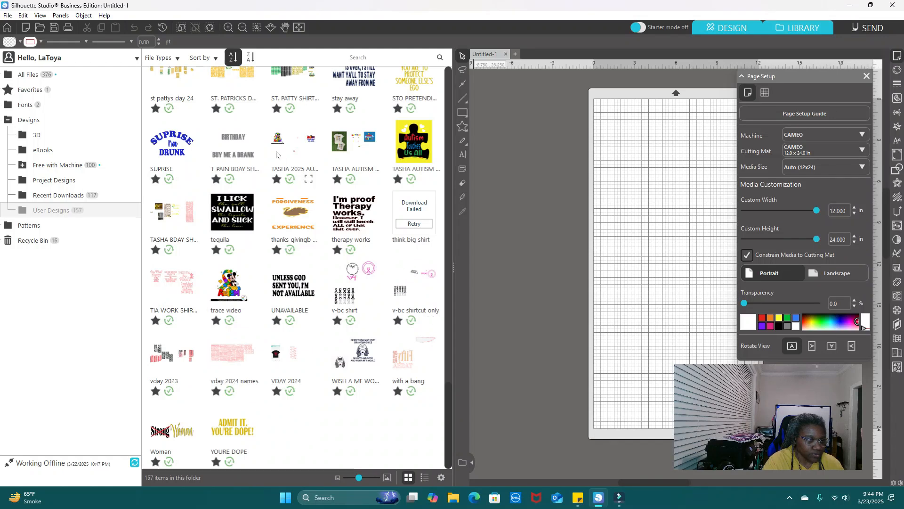
{"action": "double_click", "coordinate": [236, 285]}
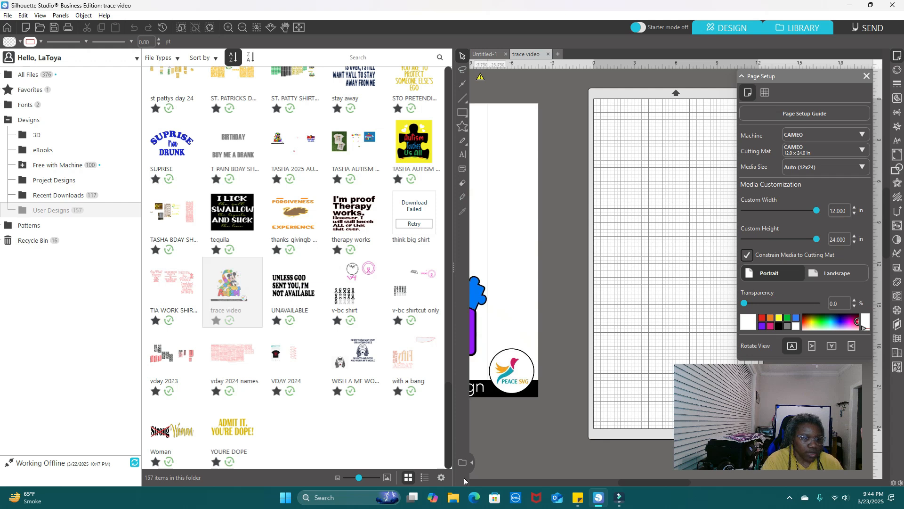
{"action": "left_click", "coordinate": [472, 464]}
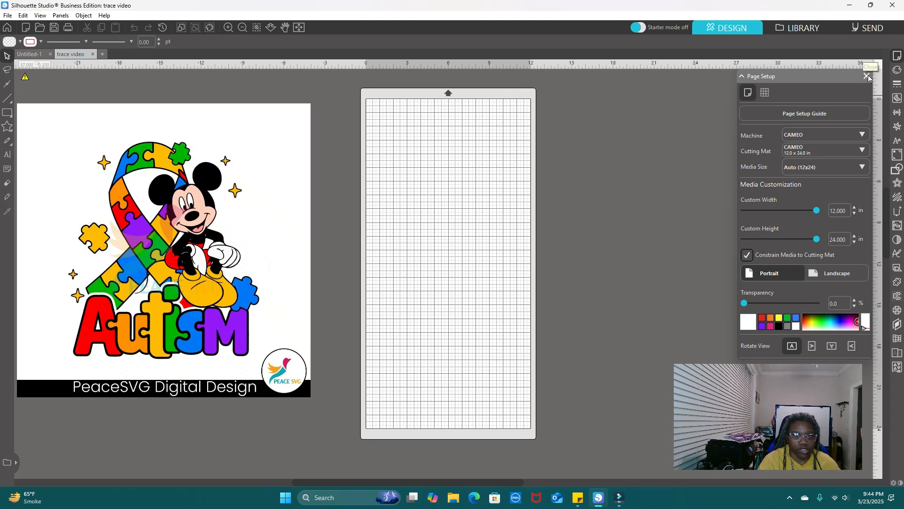
Start a trace and select an area about 15.25 by 6 in around the word "Autism" in the image.
{"action": "left_click", "coordinate": [897, 97]}
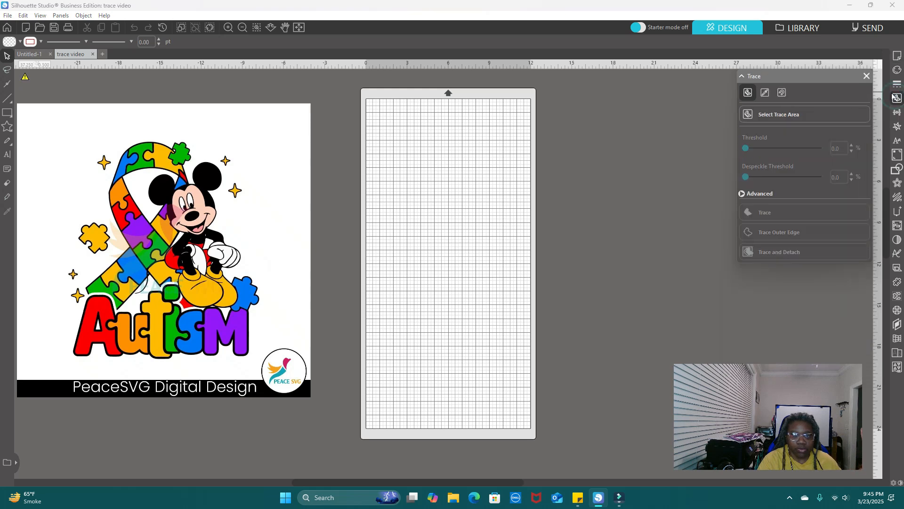
{"action": "left_click", "coordinate": [804, 111]}
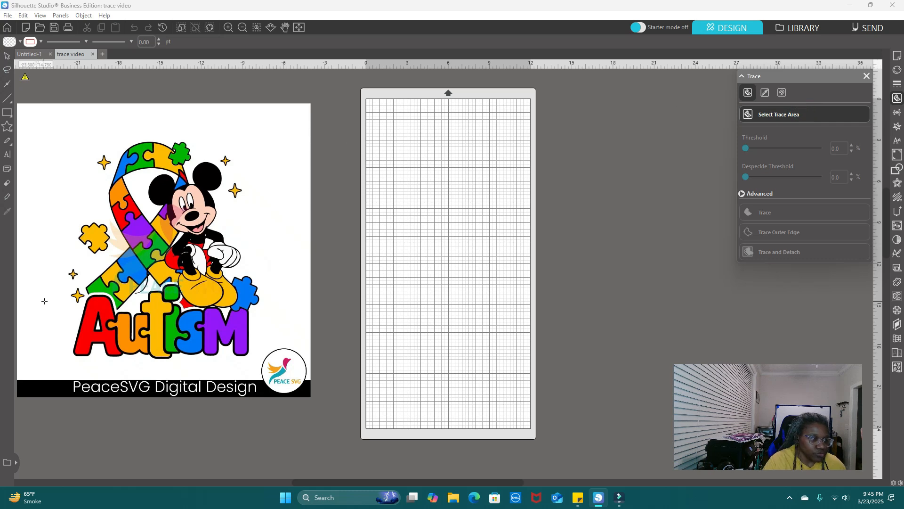
{"action": "mouse_move", "coordinate": [55, 282]}
{"action": "left_mouse_down"}
{"action": "mouse_move", "coordinate": [212, 327]}
{"action": "mouse_move", "coordinate": [269, 359]}
{"action": "mouse_move", "coordinate": [266, 367]}
{"action": "left_mouse_up"}
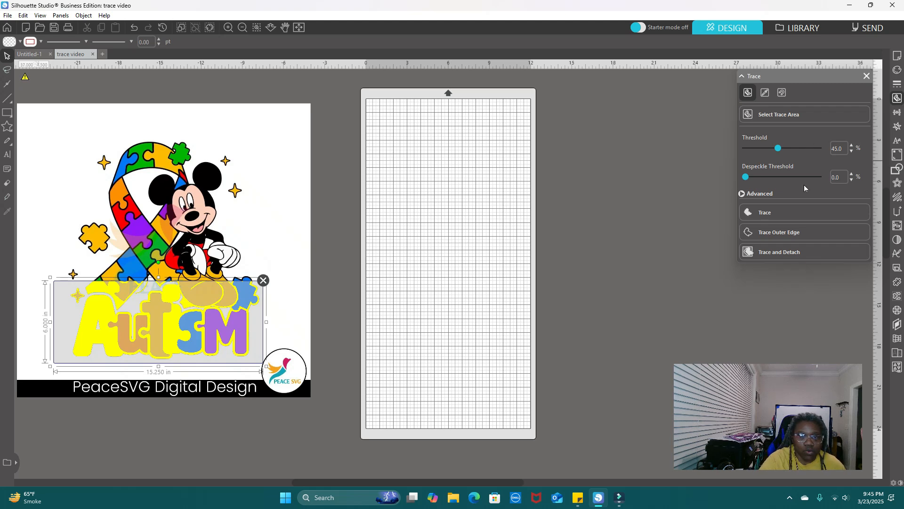
Lower the trace threshold to 16%.
{"action": "left_click", "coordinate": [853, 153]}
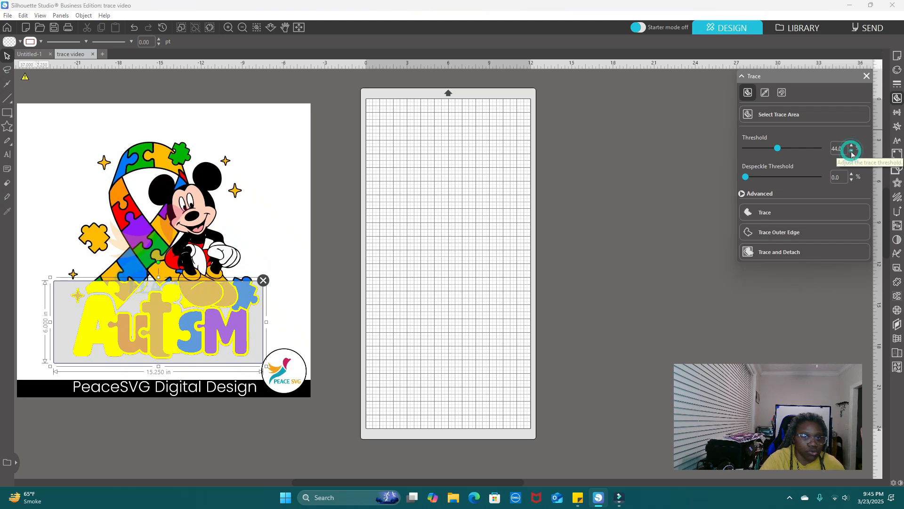
{"action": "left_click", "coordinate": [852, 153]}
{"action": "left_click", "coordinate": [852, 153]}
{"action": "left_click", "coordinate": [852, 153]}
{"action": "left_click", "coordinate": [853, 153]}
{"action": "left_click", "coordinate": [852, 153]}
{"action": "left_click", "coordinate": [852, 153]}
{"action": "left_click", "coordinate": [852, 153]}
{"action": "left_click", "coordinate": [852, 153]}
{"action": "left_click", "coordinate": [852, 153]}
{"action": "left_click", "coordinate": [852, 154]}
{"action": "left_click", "coordinate": [852, 153]}
{"action": "left_click", "coordinate": [852, 153]}
{"action": "left_click", "coordinate": [852, 153]}
{"action": "left_click", "coordinate": [852, 153]}
{"action": "left_click", "coordinate": [852, 154]}
{"action": "left_click", "coordinate": [852, 153]}
{"action": "left_click", "coordinate": [852, 153]}
{"action": "left_click", "coordinate": [852, 153]}
{"action": "left_click", "coordinate": [852, 154]}
{"action": "left_click", "coordinate": [852, 153]}
{"action": "left_click", "coordinate": [852, 153]}
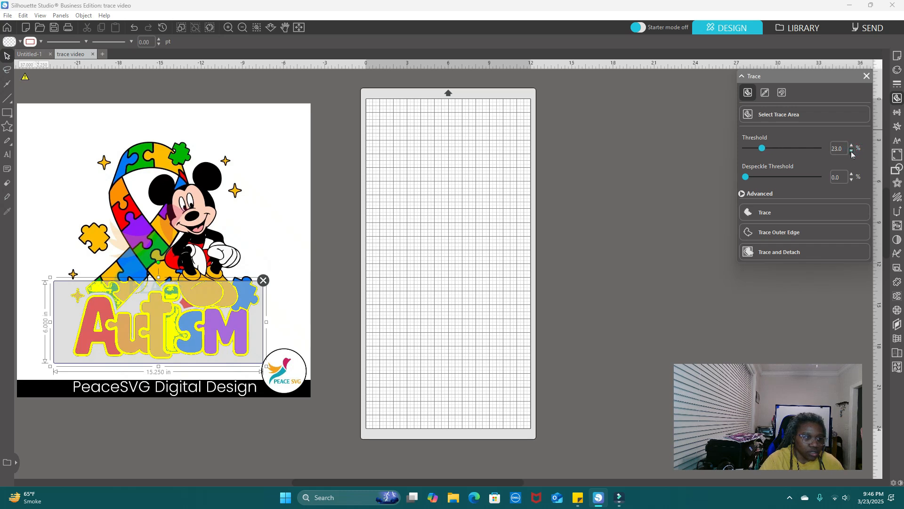
{"action": "left_click", "coordinate": [852, 153]}
{"action": "left_click", "coordinate": [852, 153]}
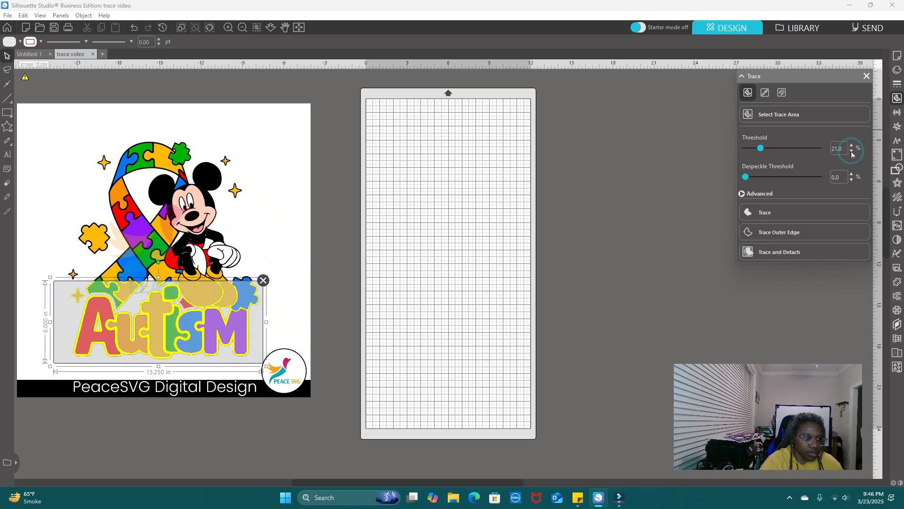
{"action": "left_click", "coordinate": [852, 153]}
{"action": "left_click", "coordinate": [852, 153]}
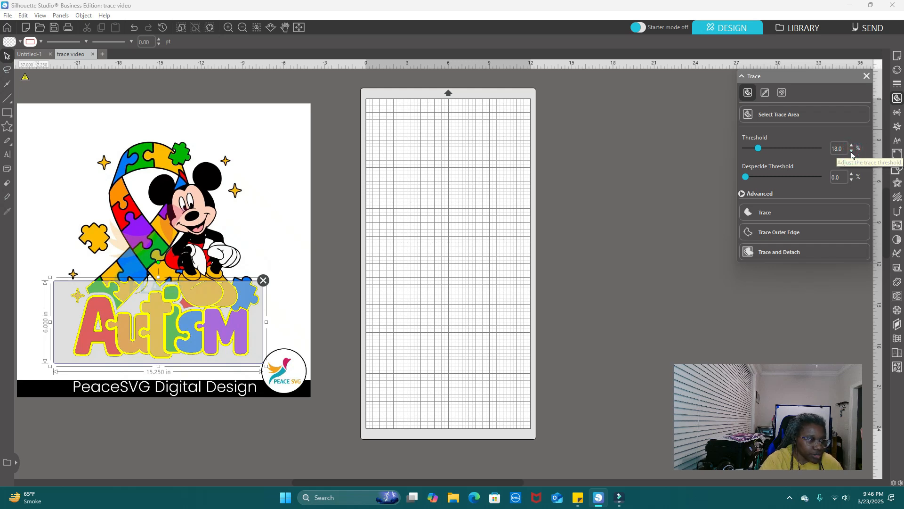
{"action": "left_click", "coordinate": [852, 153]}
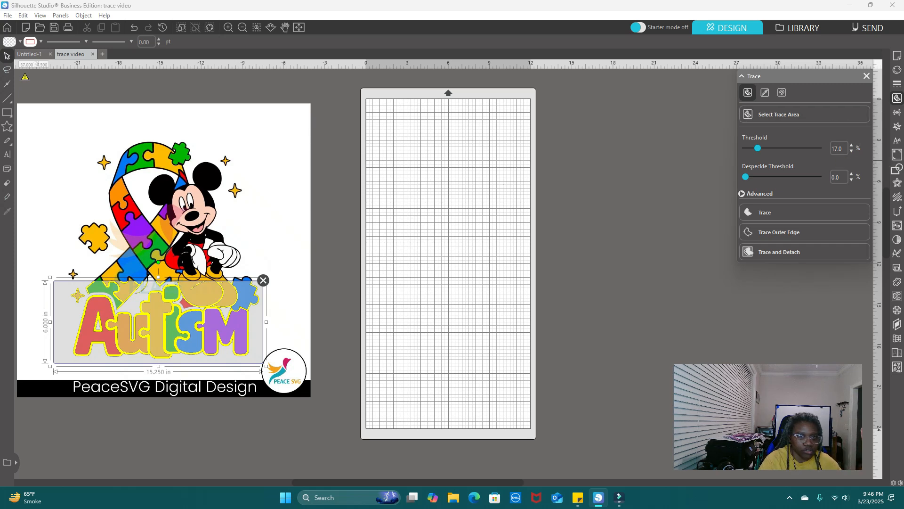
{"action": "left_click", "coordinate": [852, 153]}
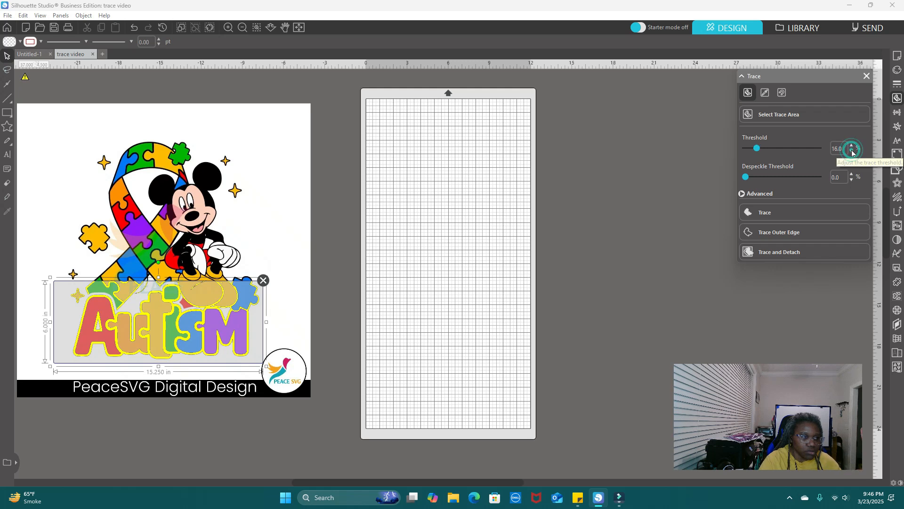
Trace the selected area, and move the original image off the outlines and delete it.
{"action": "left_click", "coordinate": [780, 210]}
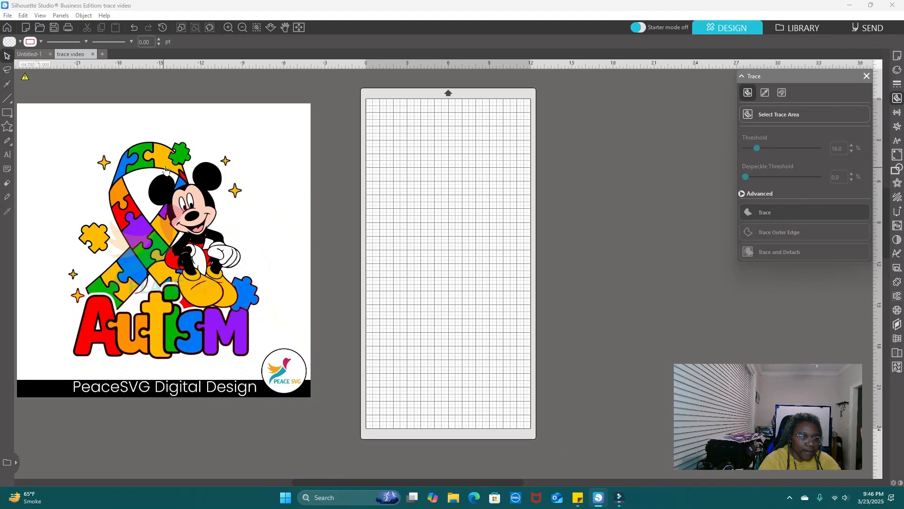
{"action": "left_click_drag", "start_coordinate": [162, 198], "coordinate": [189, 195]}
{"action": "left_click_drag", "start_coordinate": [384, 165], "coordinate": [455, 186]}
{"action": "key", "text": "Delete"}
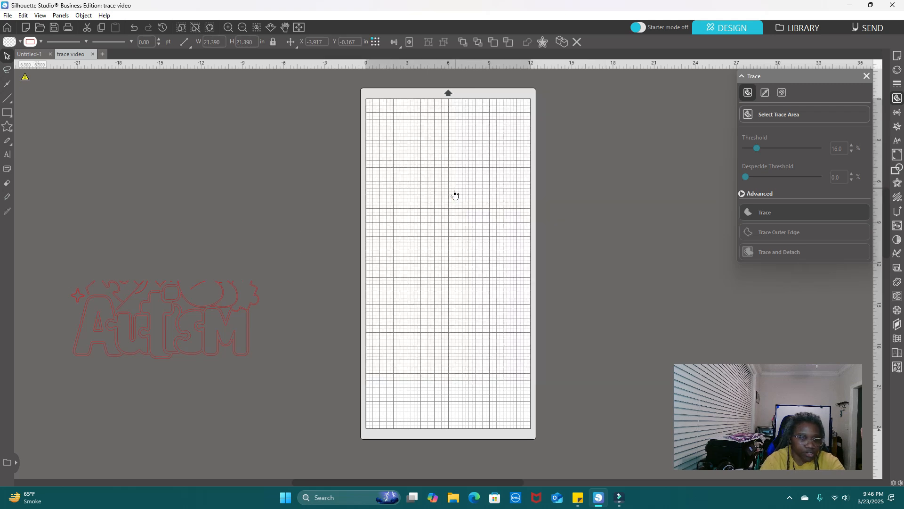
Enlarge the traced outline to about 33 in wide and move it clear of the cutting mat.
{"action": "left_click_drag", "start_coordinate": [171, 311], "coordinate": [208, 206]}
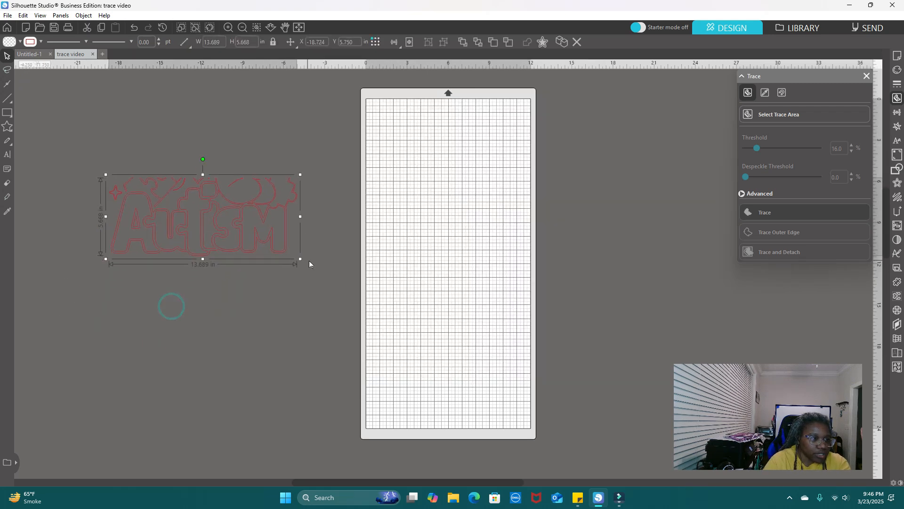
{"action": "left_click_drag", "start_coordinate": [301, 259], "coordinate": [547, 407]}
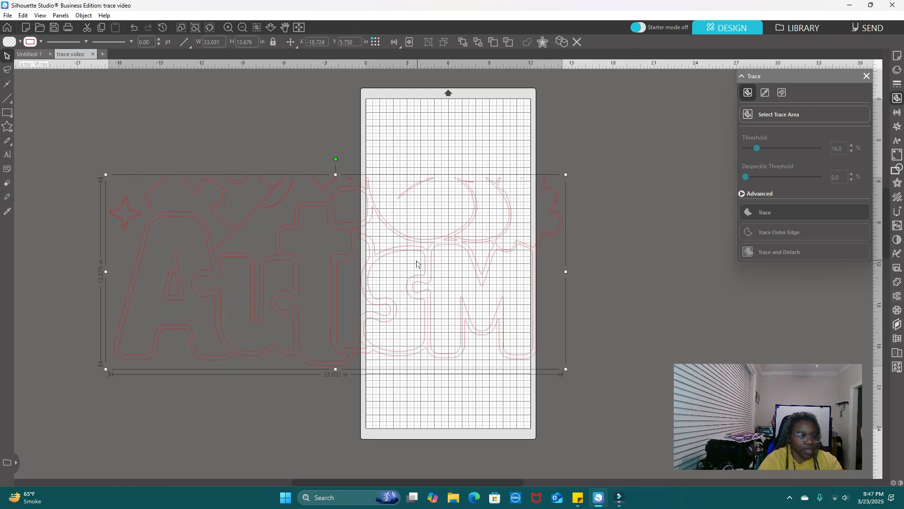
{"action": "left_click_drag", "start_coordinate": [397, 483], "coordinate": [274, 489]}
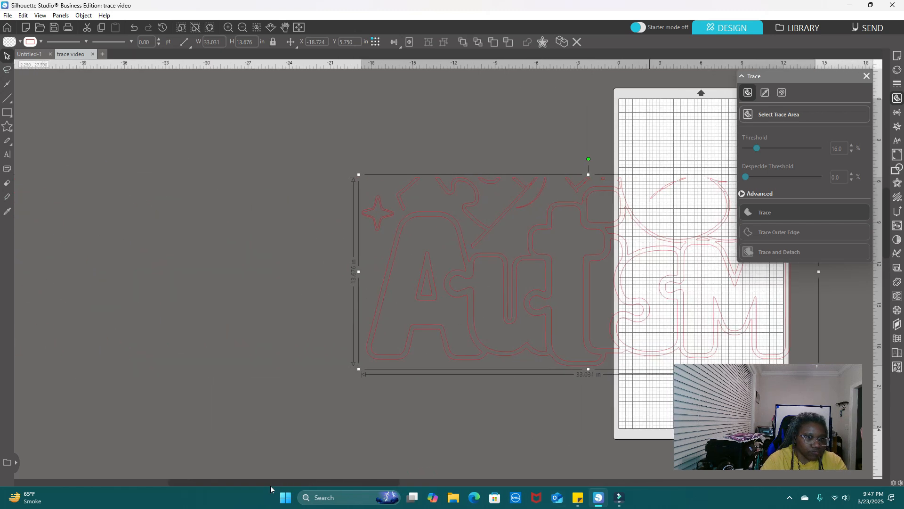
{"action": "left_click_drag", "start_coordinate": [417, 328], "coordinate": [165, 319]}
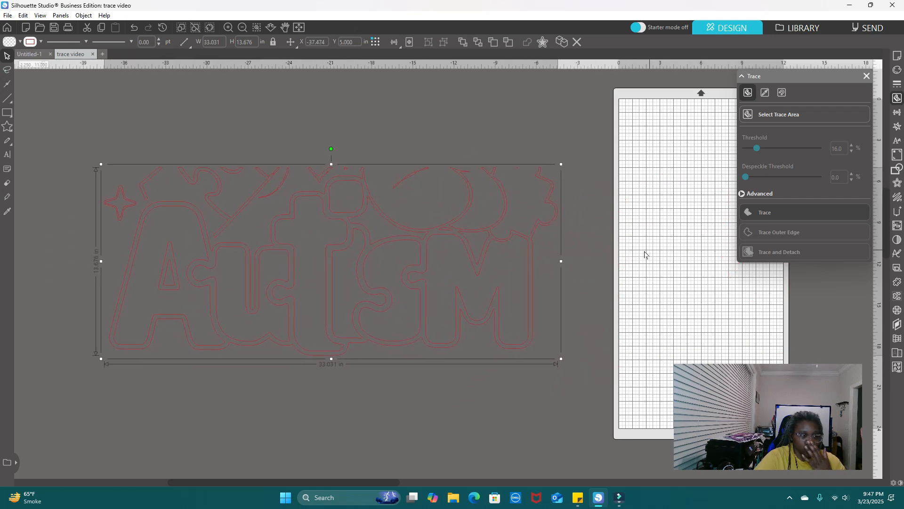
Enlarge the traced outline to about 36.3 in wide and release its compound path.
{"action": "left_click_drag", "start_coordinate": [562, 164], "coordinate": [603, 138]}
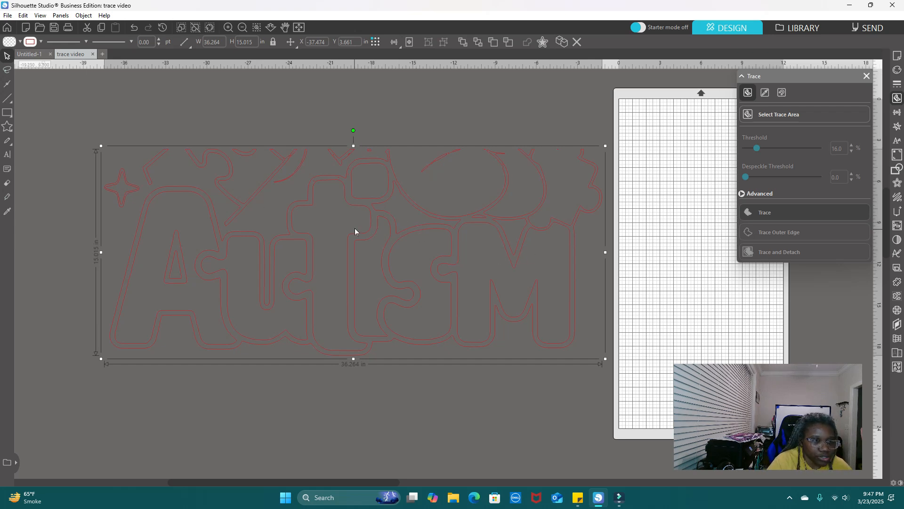
{"action": "right_click", "coordinate": [417, 202]}
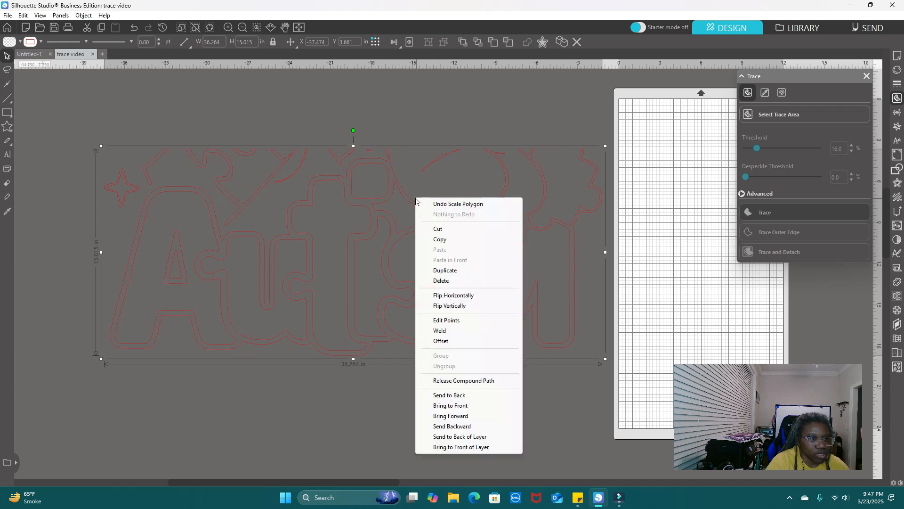
{"action": "left_click", "coordinate": [483, 381]}
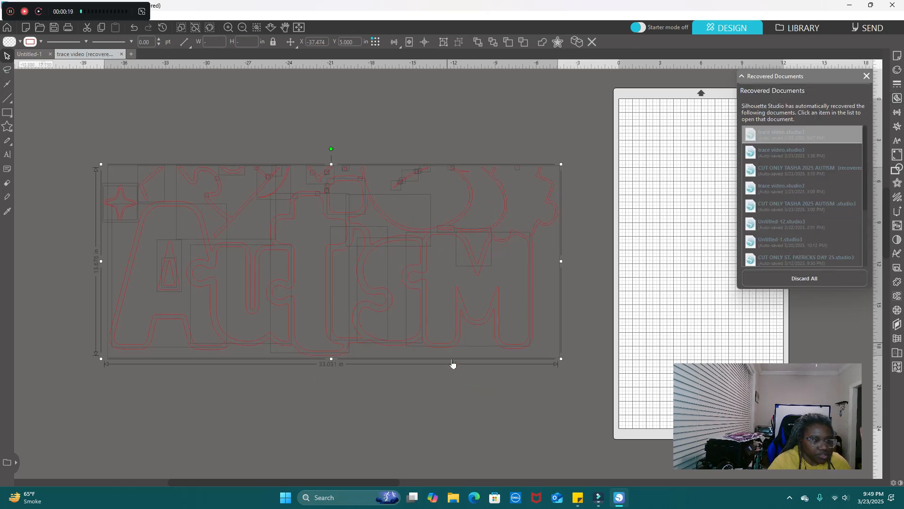
Select all the released outline pieces and move them so they partly overlap the cutting mat.
{"action": "left_click", "coordinate": [439, 410]}
{"action": "left_click_drag", "start_coordinate": [61, 140], "coordinate": [351, 97]}
{"action": "left_click_drag", "start_coordinate": [66, 136], "coordinate": [567, 374]}
{"action": "left_click_drag", "start_coordinate": [427, 284], "coordinate": [654, 260]}
{"action": "left_click", "coordinate": [653, 259]}
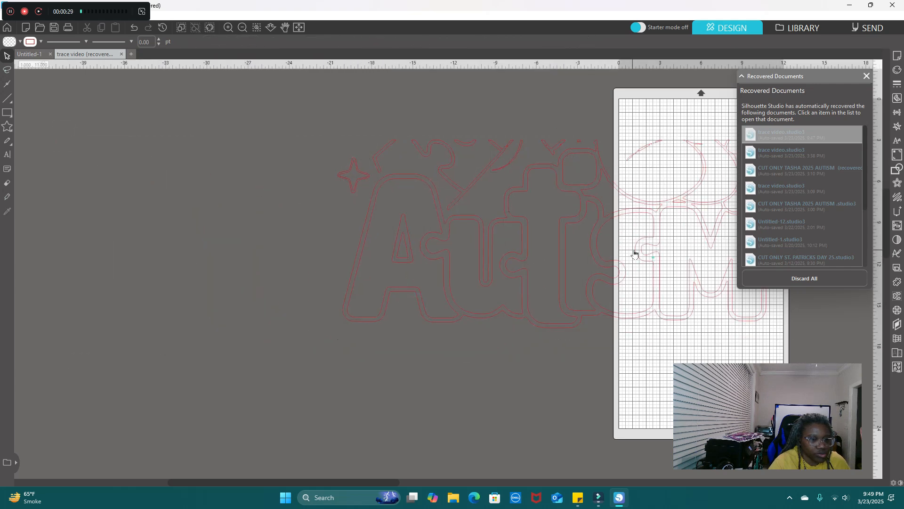
Scale all the traced pieces down together to about 21 in wide.
{"action": "left_click_drag", "start_coordinate": [319, 483], "coordinate": [485, 481]}
{"action": "left_click_drag", "start_coordinate": [398, 485], "coordinate": [326, 481]}
{"action": "left_click_drag", "start_coordinate": [84, 108], "coordinate": [21, 106]}
{"action": "left_click", "coordinate": [599, 295]}
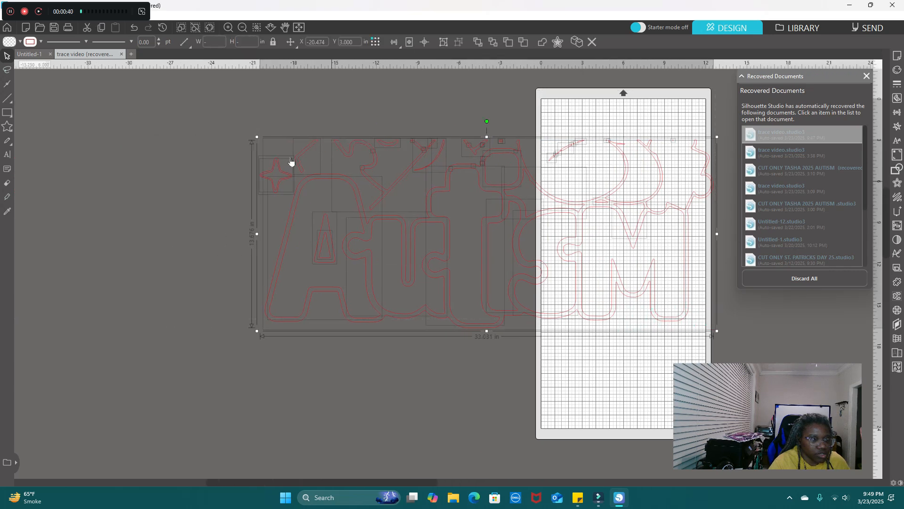
{"action": "left_click_drag", "start_coordinate": [259, 137], "coordinate": [444, 154]}
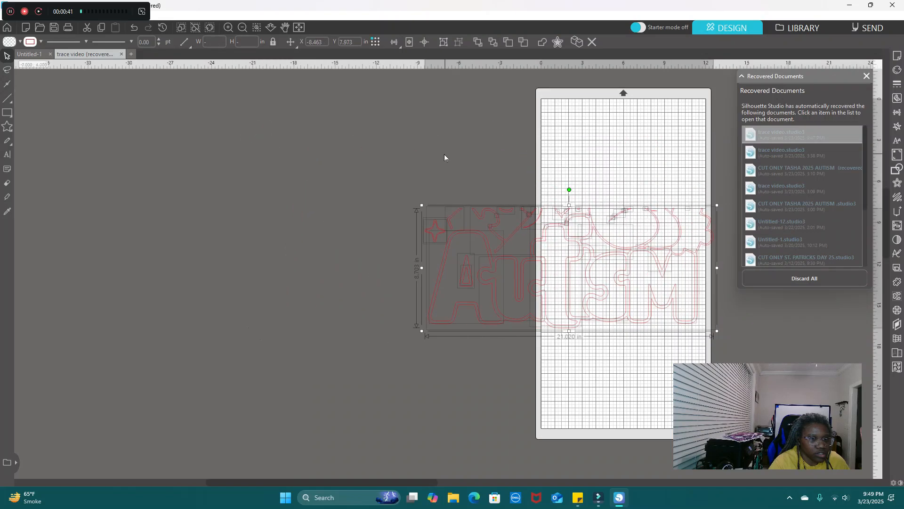
{"action": "left_click", "coordinate": [444, 154]}
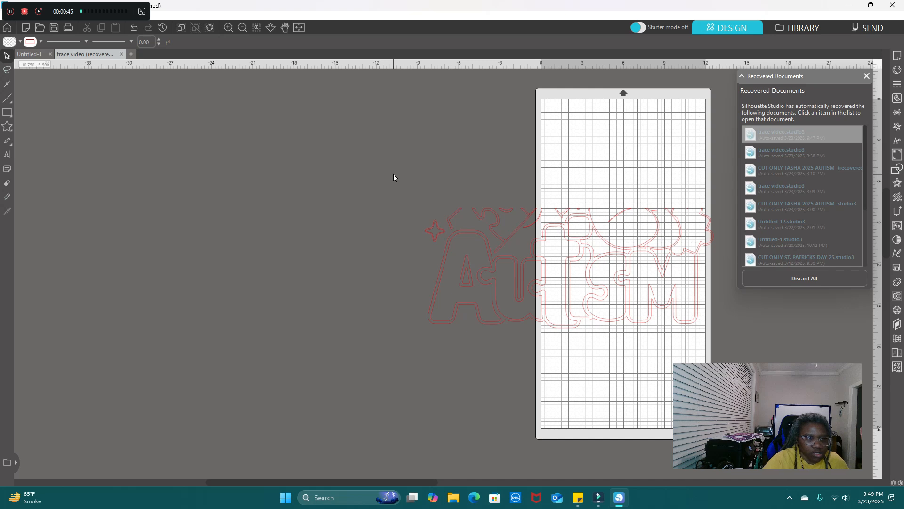
Scale all the traced pieces down to about 12.5 in wide and place them near the top of the mat.
{"action": "left_click_drag", "start_coordinate": [359, 157], "coordinate": [854, 337]}
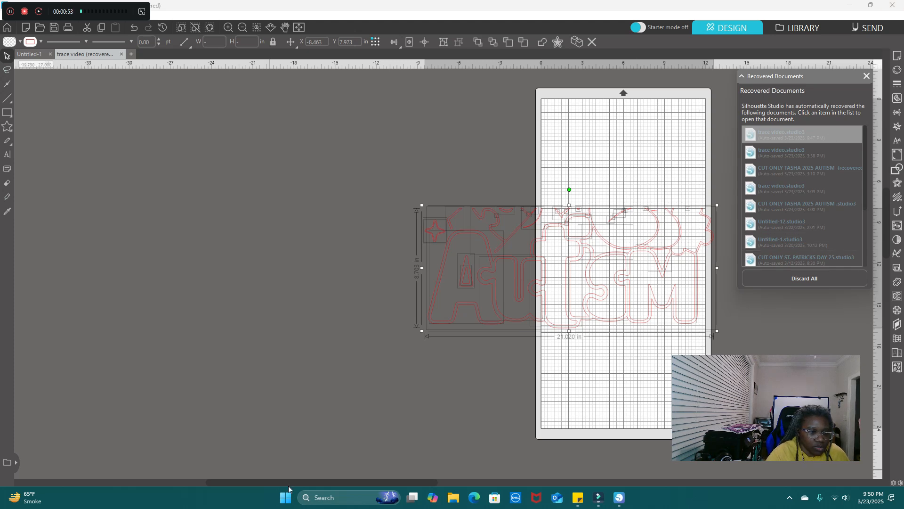
{"action": "left_click_drag", "start_coordinate": [409, 480], "coordinate": [489, 482]}
{"action": "left_click_drag", "start_coordinate": [259, 205], "coordinate": [389, 227]}
{"action": "left_click_drag", "start_coordinate": [447, 292], "coordinate": [440, 156]}
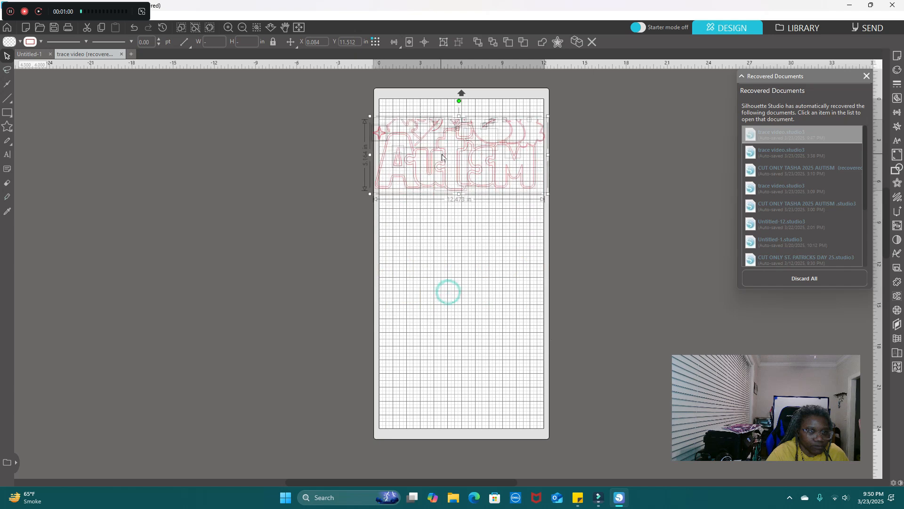
Delete the shapes crossing the area above the "Autism" lettering and the star beside the letter A.
{"action": "left_click", "coordinate": [229, 27]}
{"action": "left_click", "coordinate": [229, 27]}
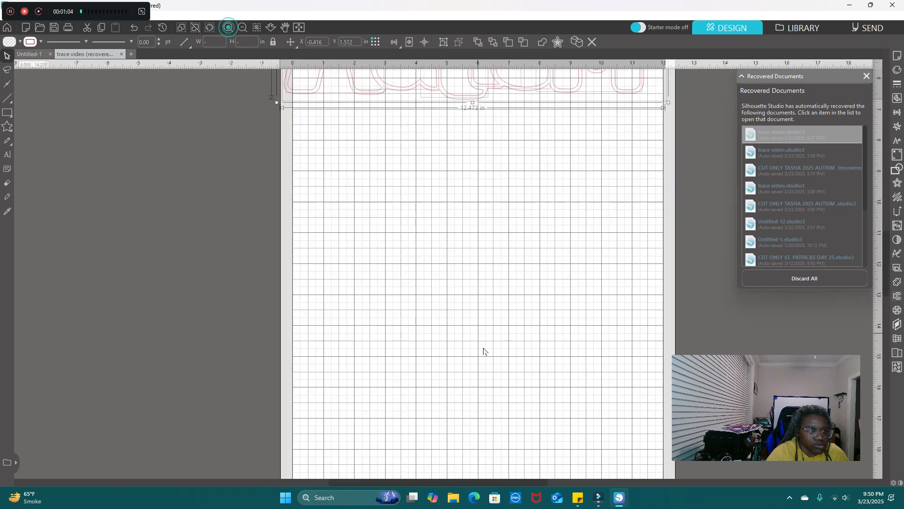
{"action": "scroll", "coordinate": [481, 350], "scroll_direction": "up", "scroll_amount": 5}
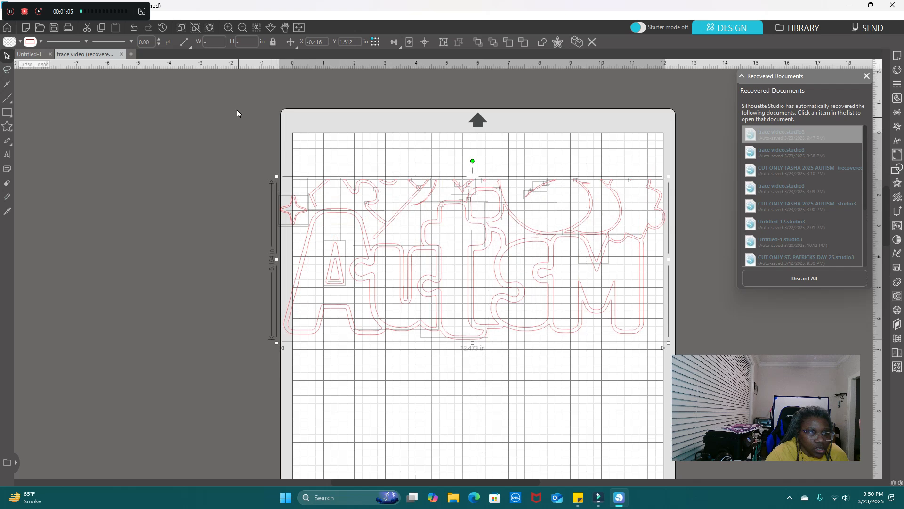
{"action": "left_click", "coordinate": [285, 158]}
{"action": "left_click_drag", "start_coordinate": [274, 145], "coordinate": [662, 193]}
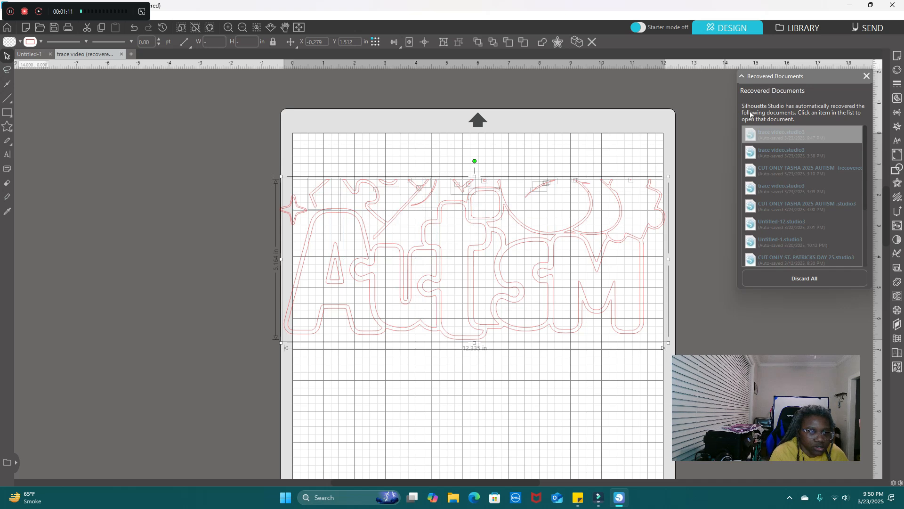
{"action": "key", "text": "Delete"}
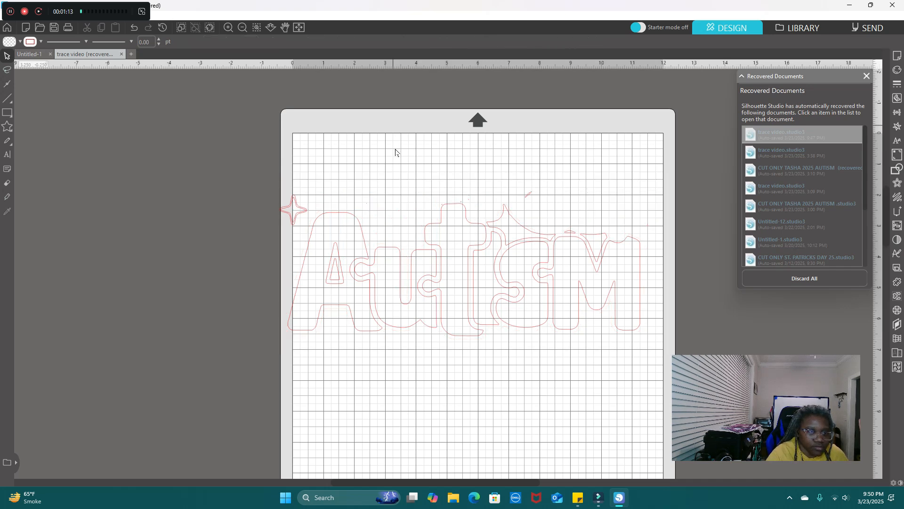
{"action": "left_click", "coordinate": [297, 224]}
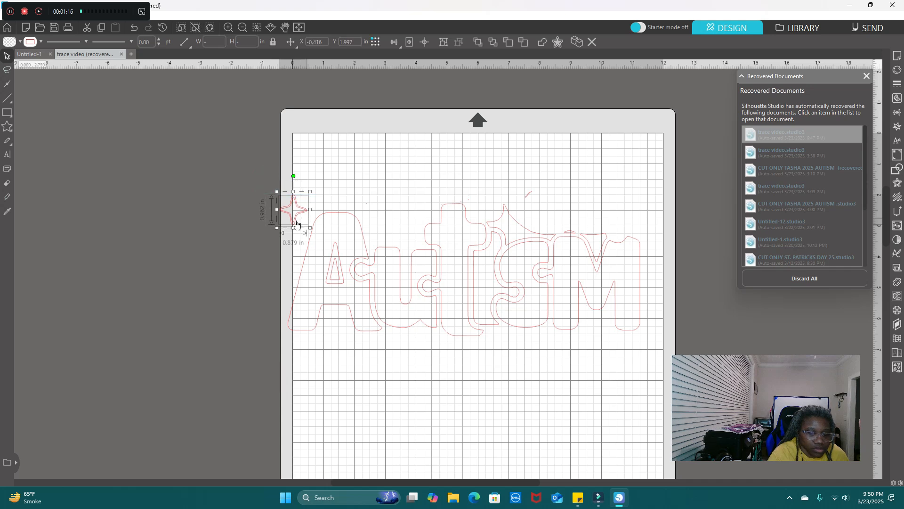
{"action": "key", "text": "Delete"}
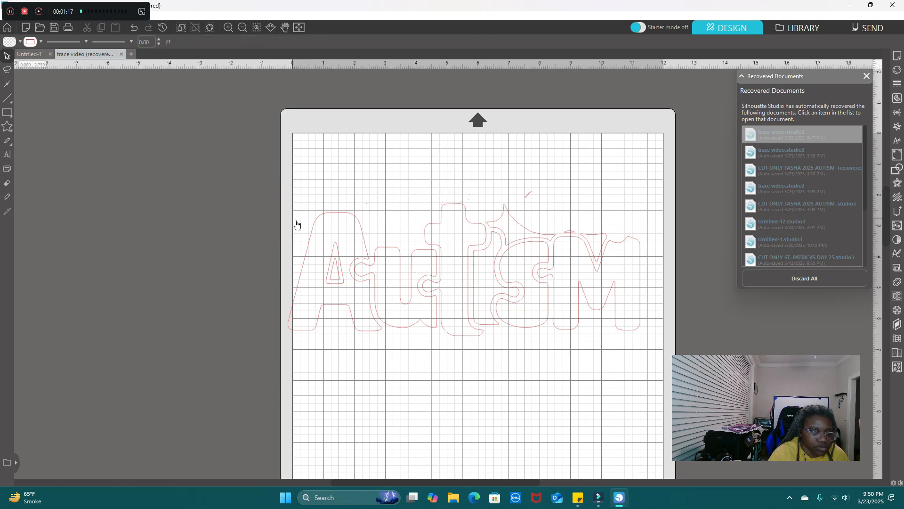
Delete the curved outline above the letters t and s, and select the small sliver above the M.
{"action": "left_click", "coordinate": [506, 215]}
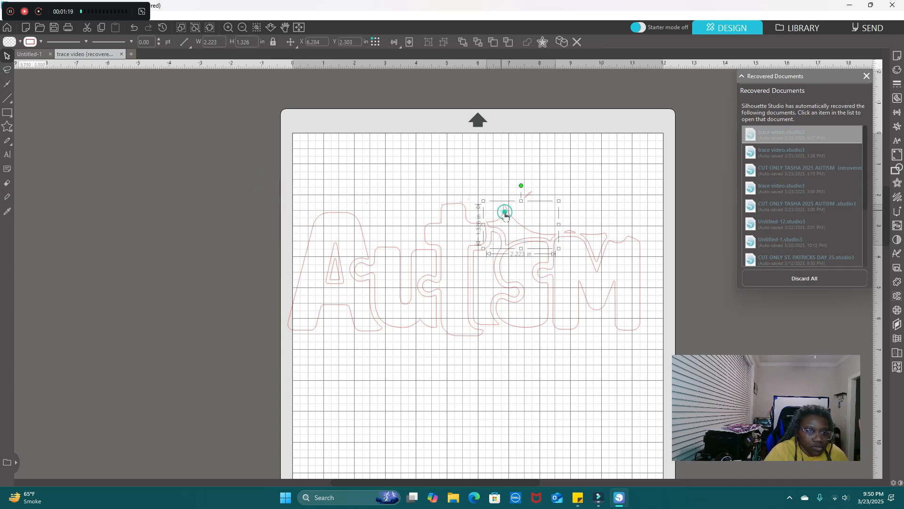
{"action": "key", "text": "Delete"}
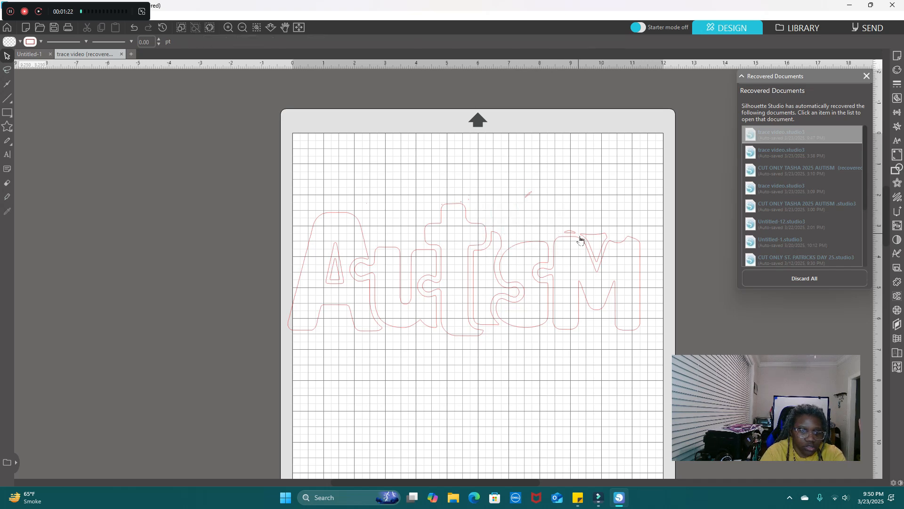
{"action": "left_click", "coordinate": [571, 234]}
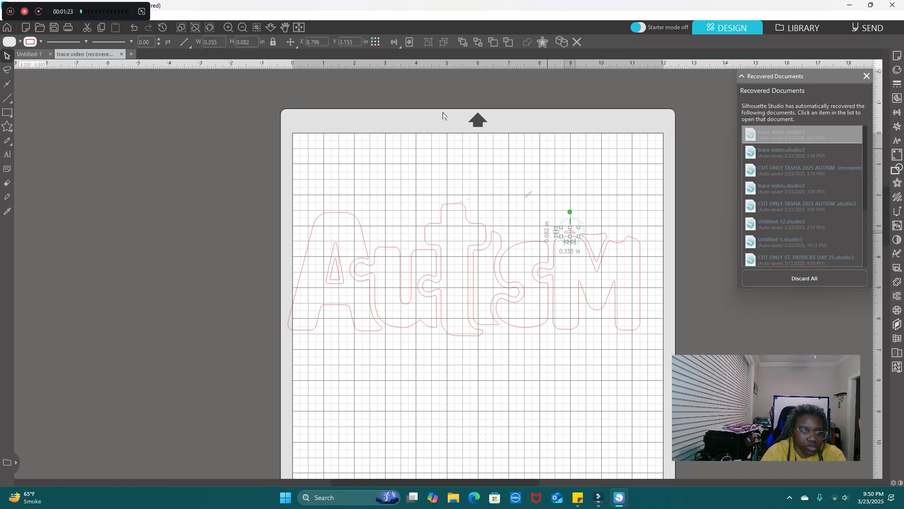
Undo the recent deletions back to the full set of traced outlines and clear the selection.
{"action": "left_click", "coordinate": [134, 28]}
{"action": "left_click", "coordinate": [135, 28]}
{"action": "left_click", "coordinate": [135, 28]}
{"action": "left_click", "coordinate": [135, 28]}
{"action": "left_click", "coordinate": [135, 28]}
{"action": "left_click", "coordinate": [135, 29]}
{"action": "left_click", "coordinate": [135, 28]}
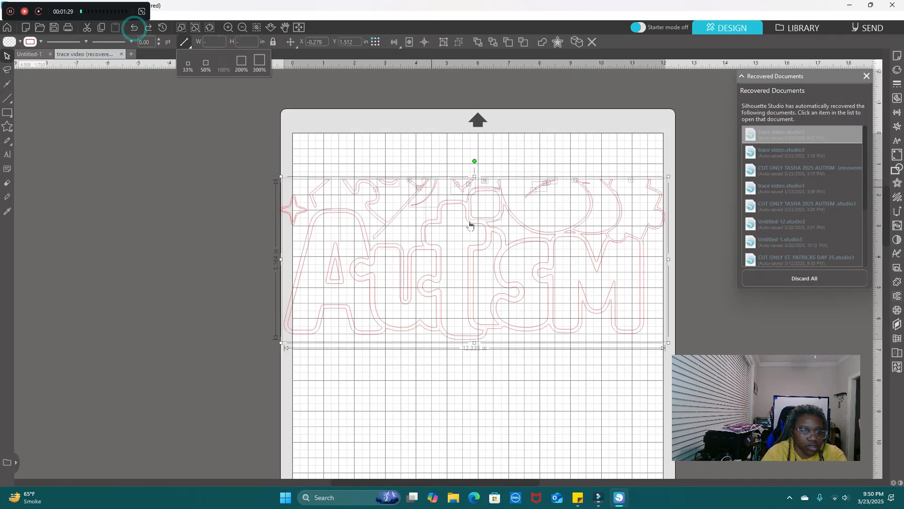
{"action": "left_click", "coordinate": [254, 132]}
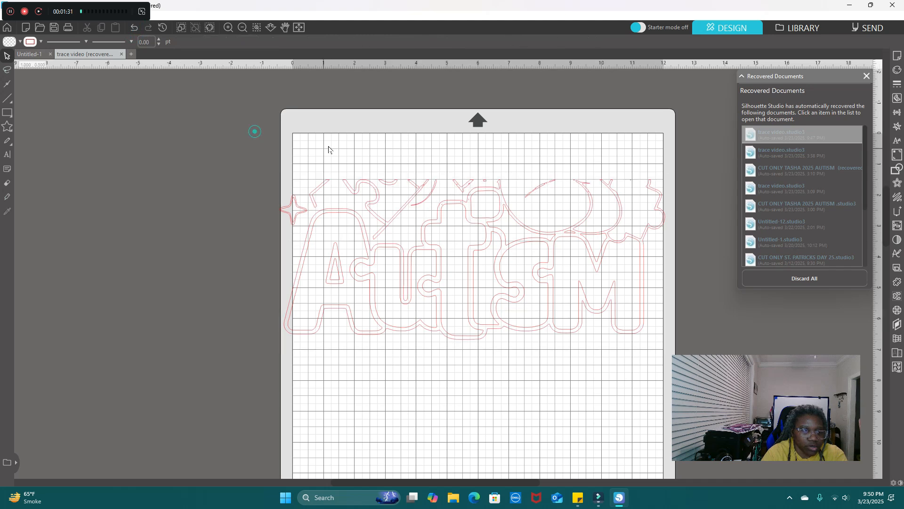
Delete the cut-off artwork fragments and small specks above the letters A, u and t.
{"action": "left_click_drag", "start_coordinate": [309, 160], "coordinate": [429, 202]}
{"action": "key", "text": "Delete"}
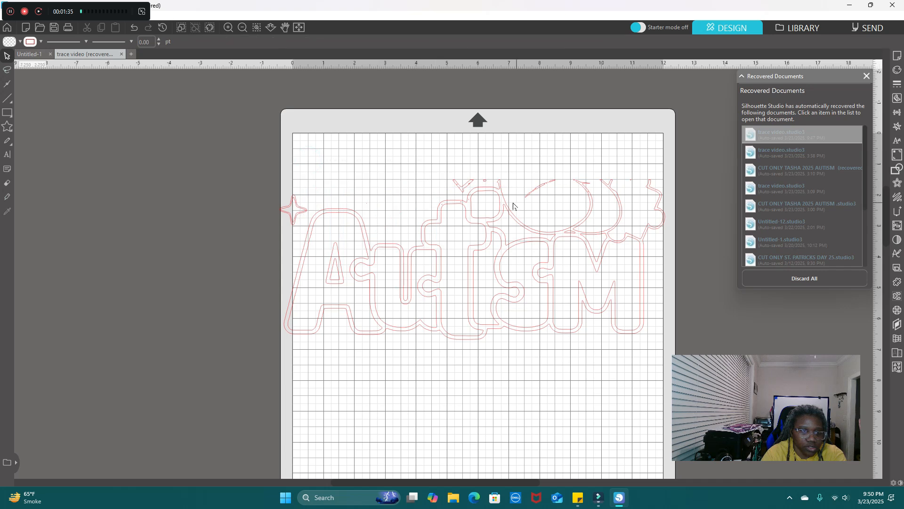
{"action": "left_click", "coordinate": [463, 185]}
{"action": "key", "text": "Delete"}
{"action": "left_click", "coordinate": [486, 180]}
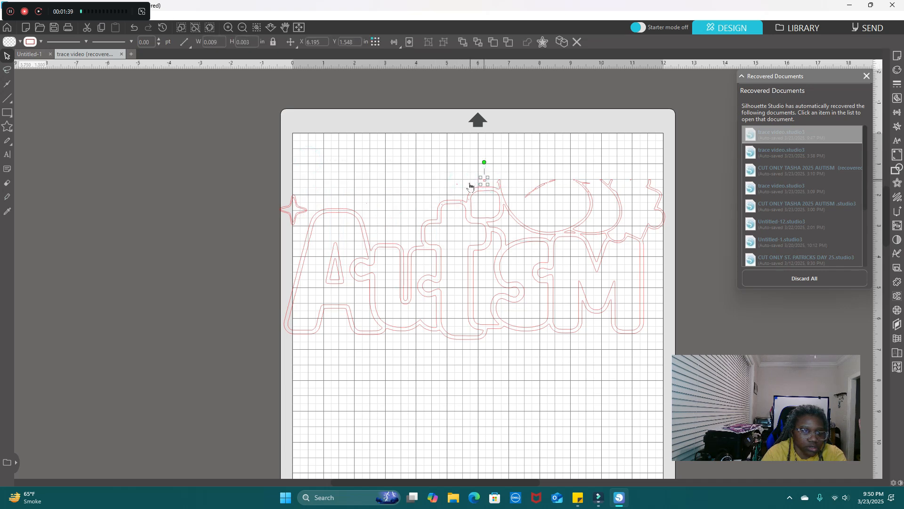
{"action": "left_click", "coordinate": [469, 183]}
{"action": "left_click", "coordinate": [469, 184]}
{"action": "key", "text": "Delete"}
{"action": "left_click", "coordinate": [486, 180]}
{"action": "key", "text": "Delete"}
{"action": "left_click", "coordinate": [457, 186]}
{"action": "key", "text": "Delete"}
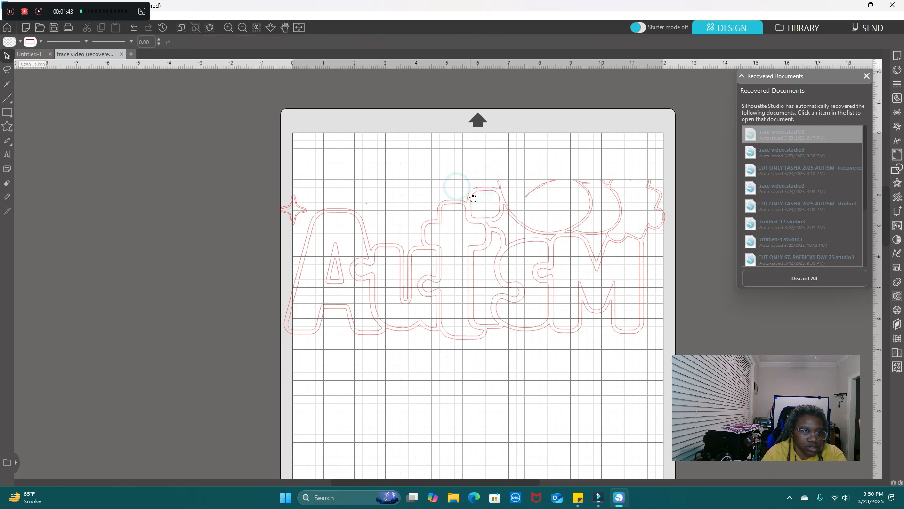
Delete the outer outline around the lettering and the arc fragments above the s and M.
{"action": "left_click", "coordinate": [501, 193]}
{"action": "key", "text": "Delete"}
{"action": "left_click_drag", "start_coordinate": [519, 149], "coordinate": [595, 189]}
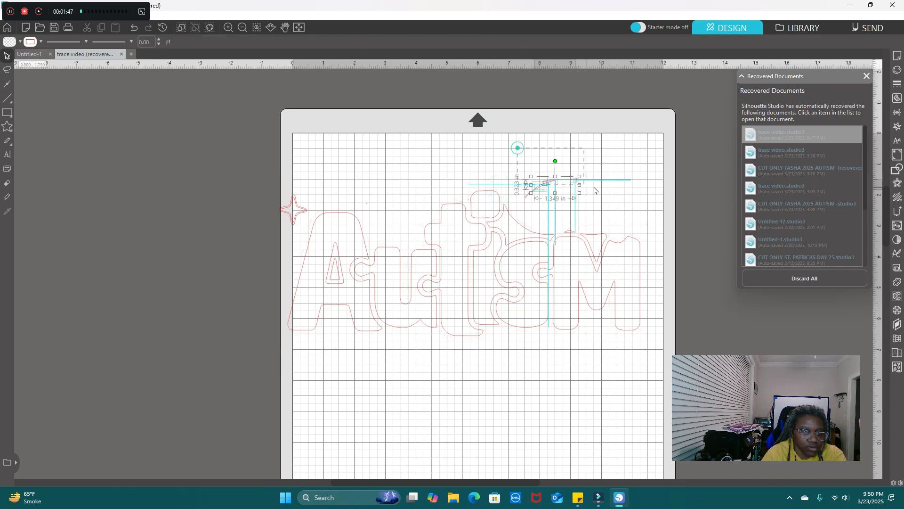
{"action": "key", "text": "Delete"}
Delete the remaining slivers above the M and the curved shape above the s.
{"action": "left_click", "coordinate": [630, 180]}
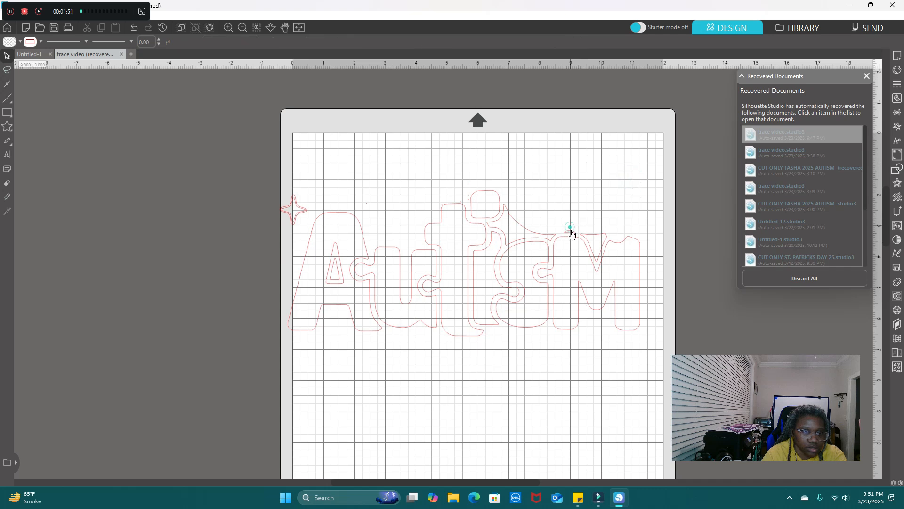
{"action": "left_click_drag", "start_coordinate": [571, 233], "coordinate": [589, 245]}
{"action": "left_click", "coordinate": [586, 240]}
{"action": "left_click", "coordinate": [523, 222]}
{"action": "key", "text": "Delete"}
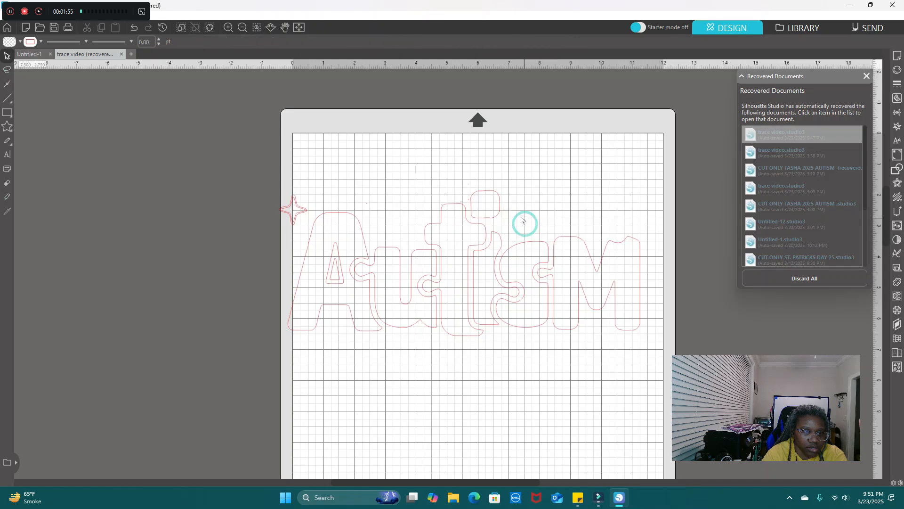
Delete the tiny stray specks around the square dot of the i and the top of the t.
{"action": "left_click", "coordinate": [466, 184]}
{"action": "left_click", "coordinate": [499, 190]}
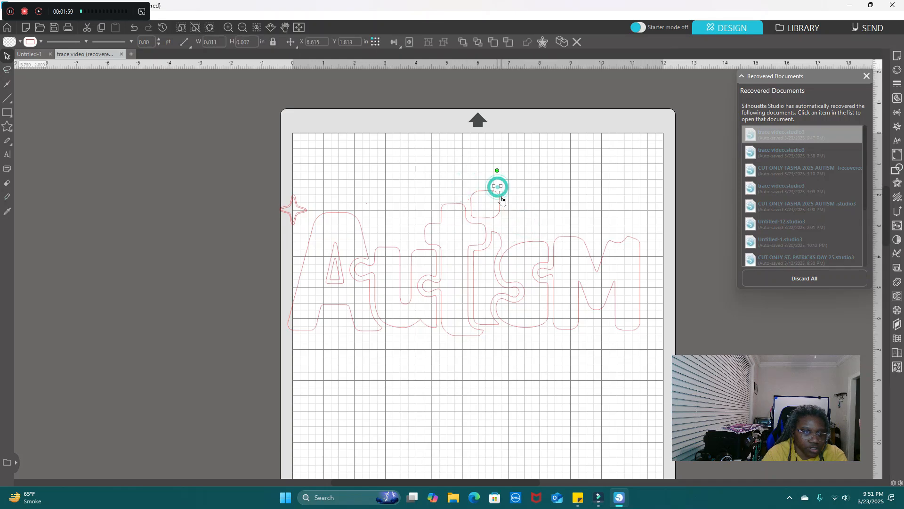
{"action": "left_click", "coordinate": [469, 203]}
{"action": "left_click", "coordinate": [466, 204]}
{"action": "left_click", "coordinate": [465, 203]}
{"action": "left_click", "coordinate": [467, 201]}
{"action": "left_click", "coordinate": [461, 202]}
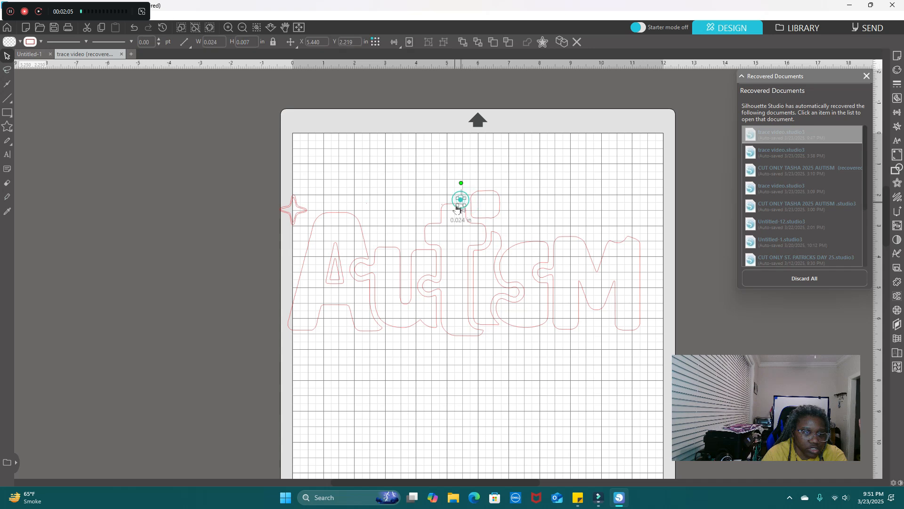
{"action": "left_click", "coordinate": [443, 203]}
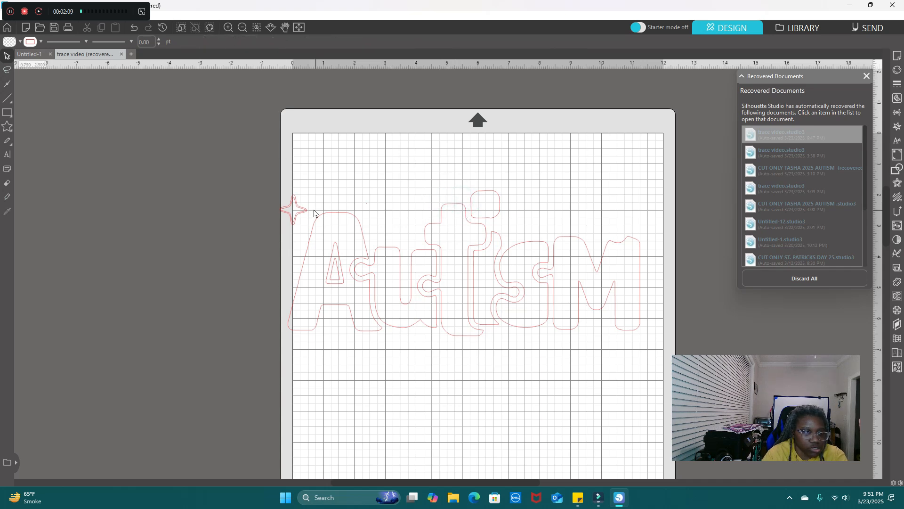
Delete the star beside the letter A and the stray speck above the A and u.
{"action": "left_click_drag", "start_coordinate": [264, 183], "coordinate": [294, 210]}
{"action": "key", "text": "Delete"}
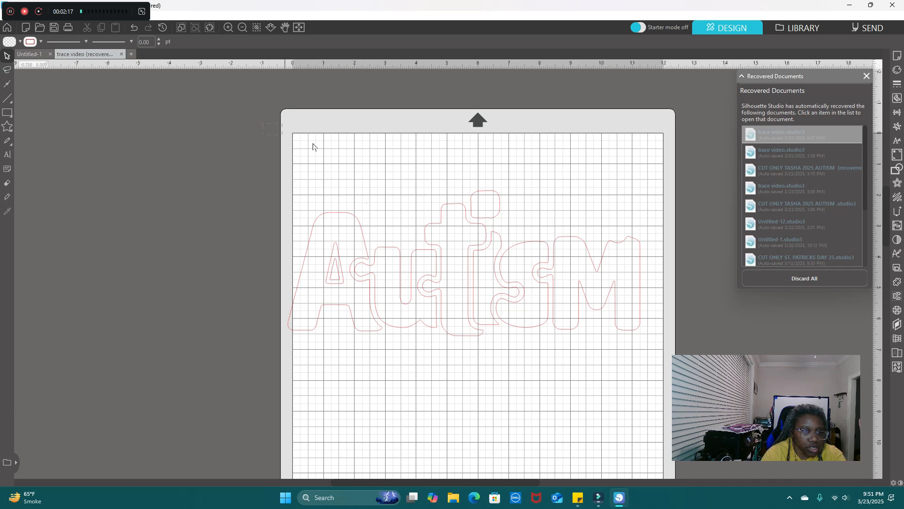
{"action": "left_click_drag", "start_coordinate": [313, 146], "coordinate": [682, 328]}
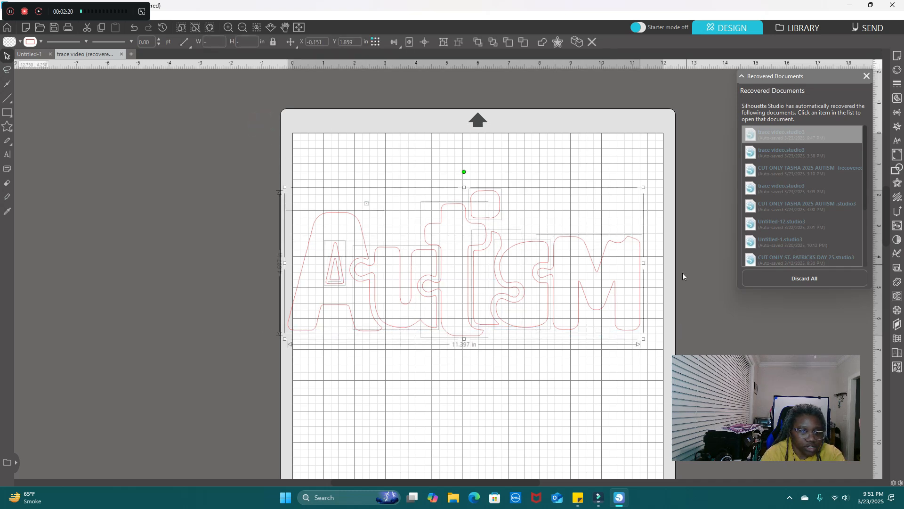
{"action": "left_click", "coordinate": [370, 163]}
{"action": "left_click", "coordinate": [368, 204]}
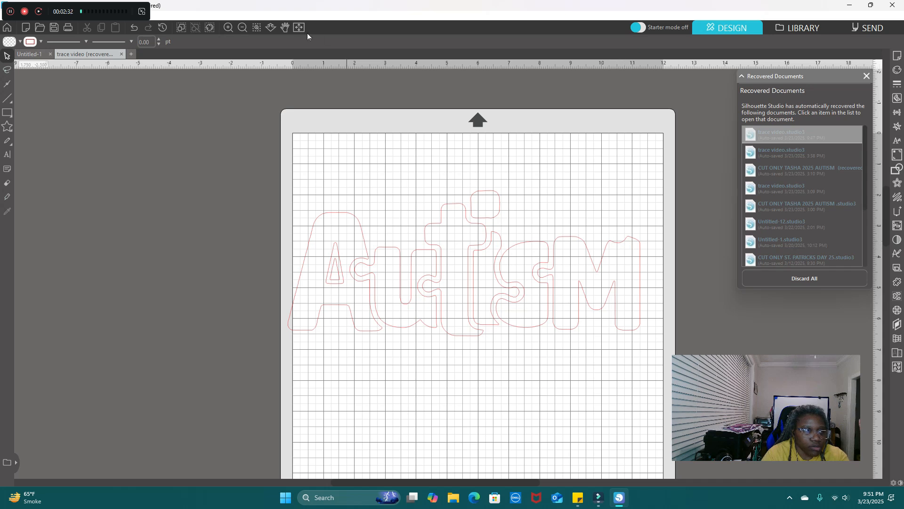
Edit the points of the letter M and delete those forming the dip at the top of its right leg.
{"action": "left_click", "coordinate": [228, 27]}
{"action": "left_click", "coordinate": [228, 27]}
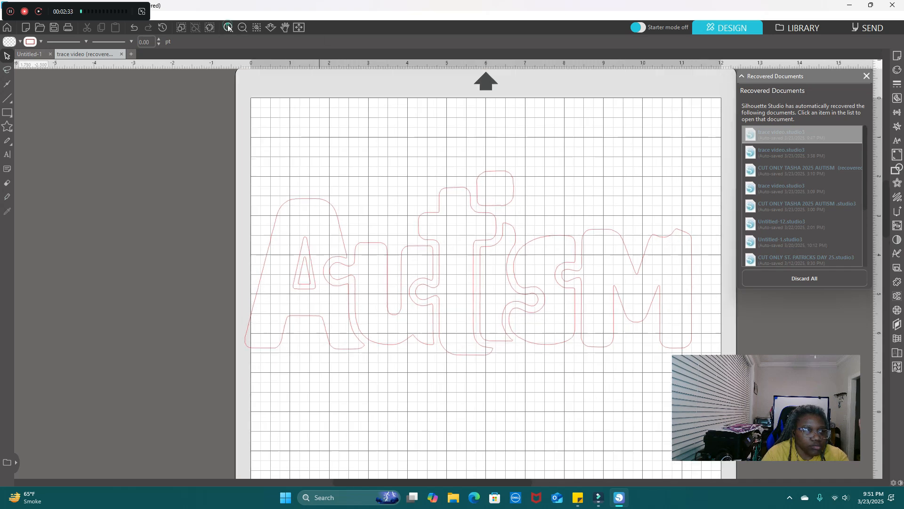
{"action": "left_click", "coordinate": [228, 26]}
{"action": "left_click", "coordinate": [228, 27]}
{"action": "scroll", "coordinate": [440, 481], "scroll_direction": "down", "scroll_amount": 1}
{"action": "left_click_drag", "start_coordinate": [441, 481], "coordinate": [578, 495]}
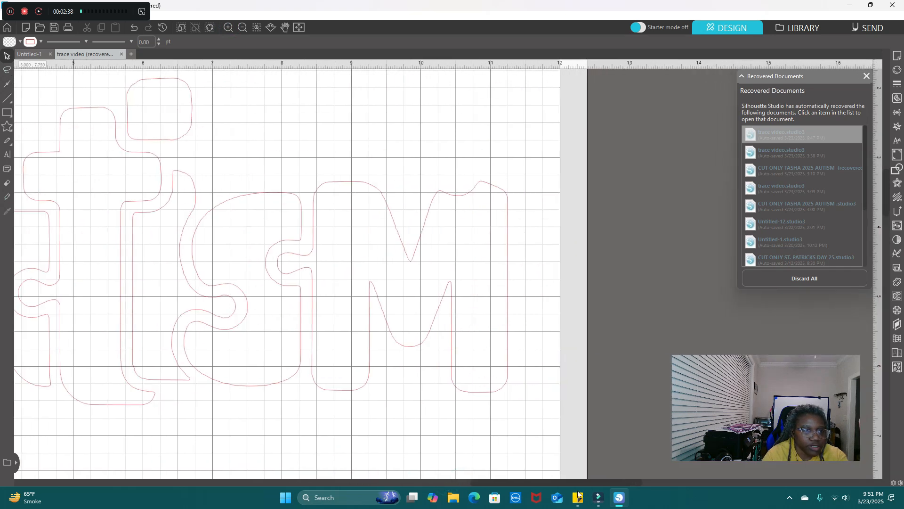
{"action": "double_click", "coordinate": [466, 195]}
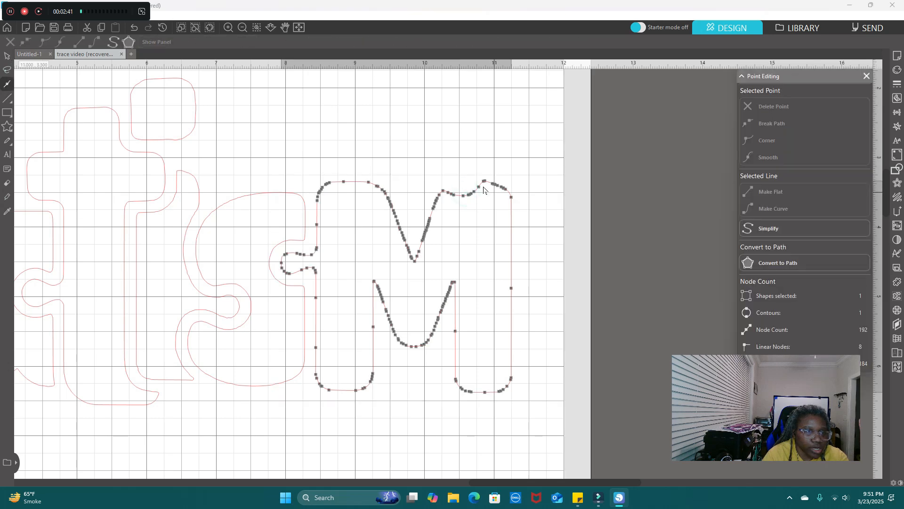
{"action": "left_click", "coordinate": [464, 194]}
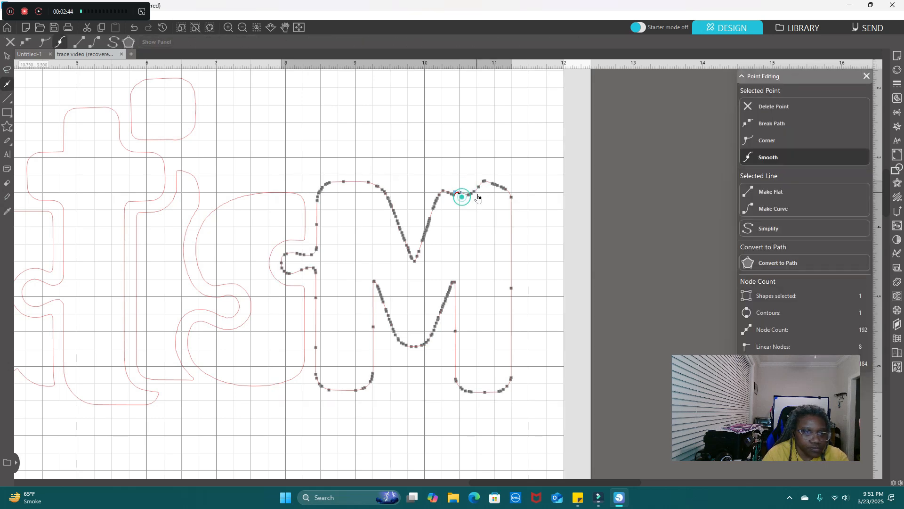
{"action": "key", "text": "Delete"}
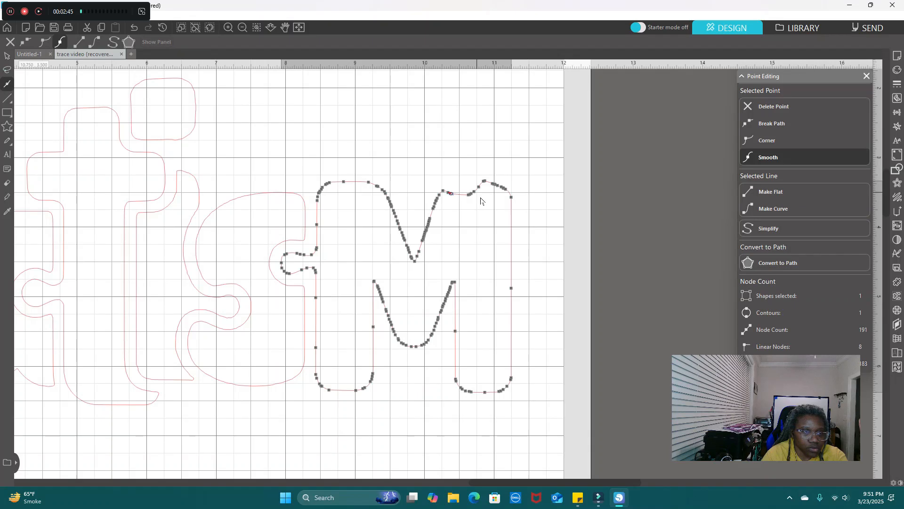
{"action": "left_click", "coordinate": [469, 191]}
{"action": "left_click", "coordinate": [485, 180]}
{"action": "key", "text": "Delete"}
{"action": "key", "text": "Delete"}
{"action": "key", "text": "Delete"}
{"action": "key", "text": "Delete"}
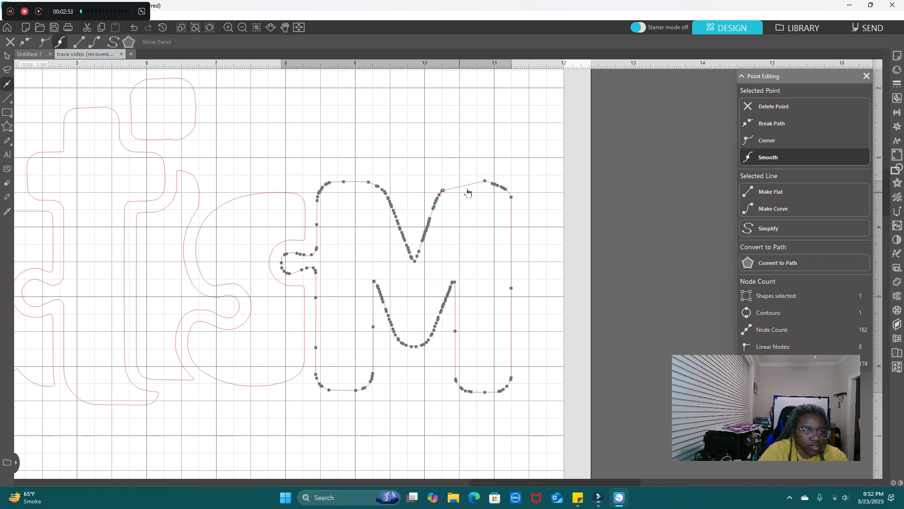
Try to round the top of the M's right leg by raising an added point, then delete that point.
{"action": "left_click", "coordinate": [467, 184]}
{"action": "mouse_move", "coordinate": [464, 185]}
{"action": "left_mouse_down"}
{"action": "mouse_move", "coordinate": [459, 192]}
{"action": "mouse_move", "coordinate": [459, 176]}
{"action": "mouse_move", "coordinate": [461, 188]}
{"action": "left_mouse_up"}
{"action": "key", "text": "ctrl+z"}
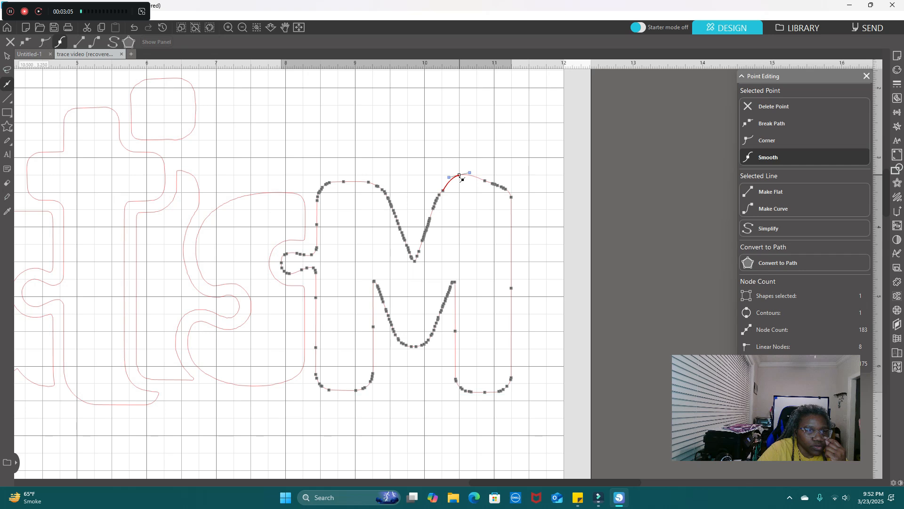
{"action": "left_click", "coordinate": [463, 179]}
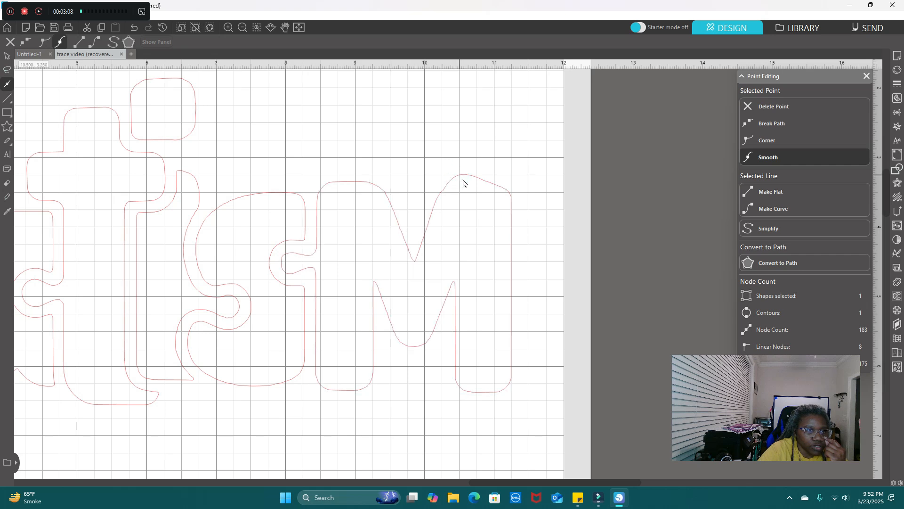
{"action": "double_click", "coordinate": [463, 178]}
{"action": "left_click", "coordinate": [463, 175]}
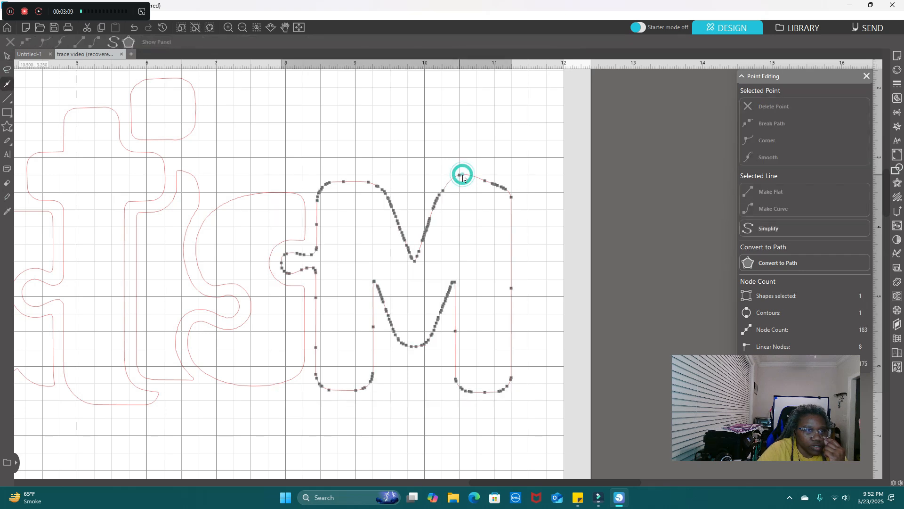
{"action": "key", "text": "Delete"}
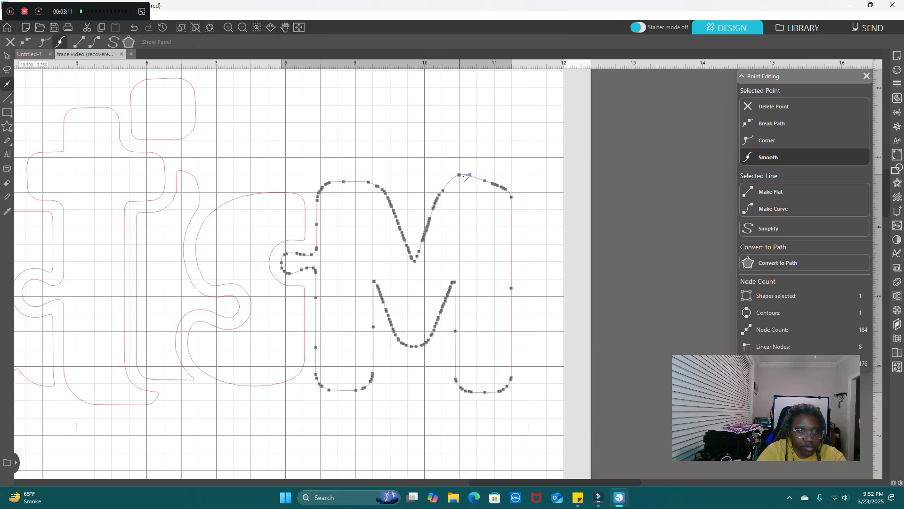
{"action": "key", "text": "Delete"}
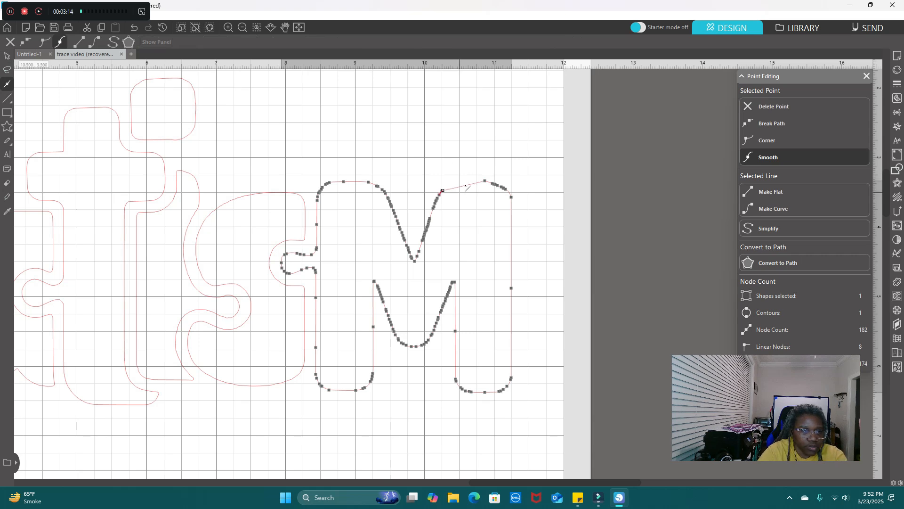
Turn the line at the top of the M's right leg into a curve and delete the raised trial point.
{"action": "double_click", "coordinate": [466, 187]}
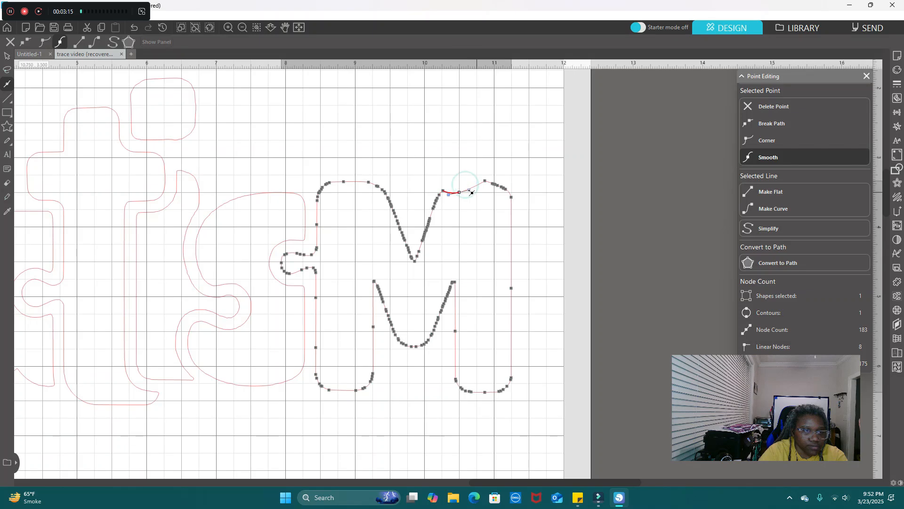
{"action": "left_click", "coordinate": [460, 192]}
{"action": "left_click_drag", "start_coordinate": [459, 184], "coordinate": [460, 175]}
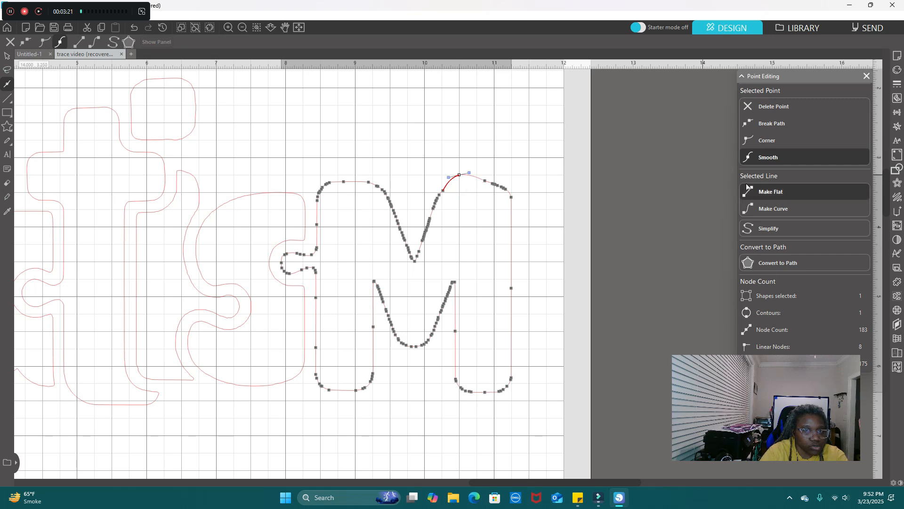
{"action": "left_click", "coordinate": [772, 213]}
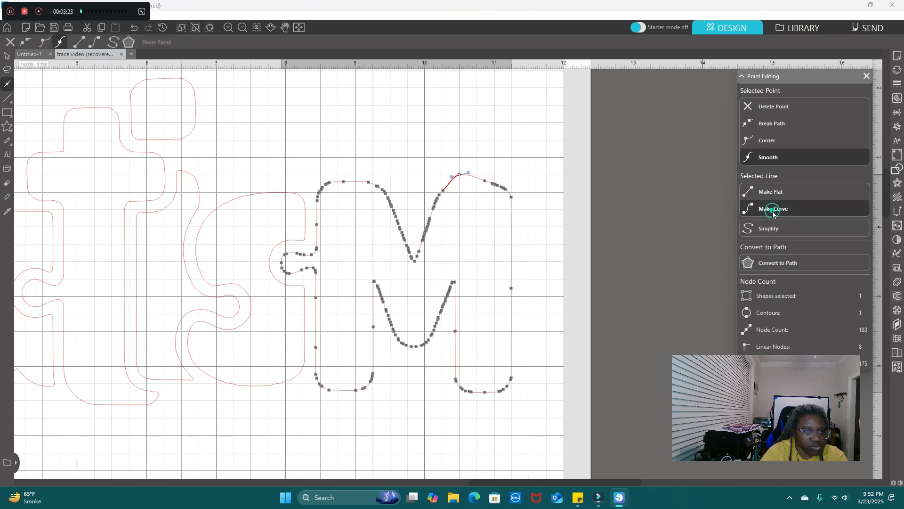
{"action": "left_click", "coordinate": [460, 178]}
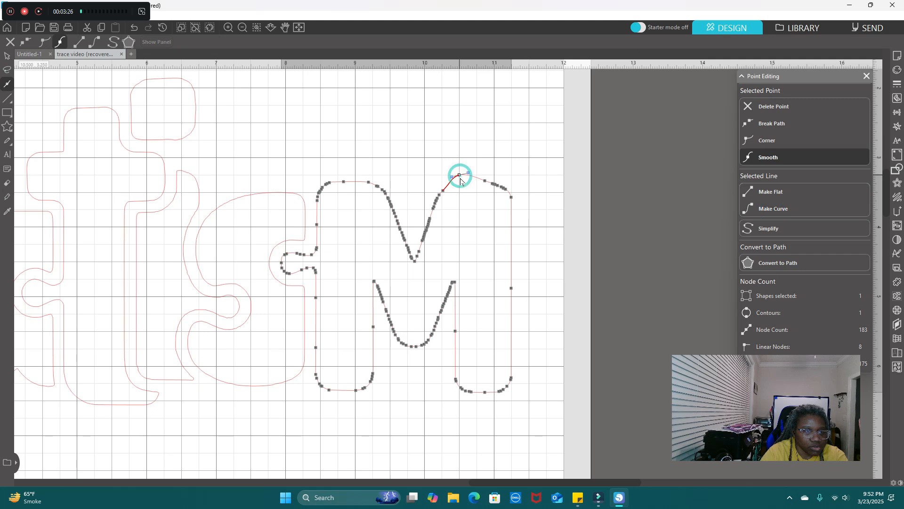
{"action": "left_click_drag", "start_coordinate": [461, 179], "coordinate": [461, 180]}
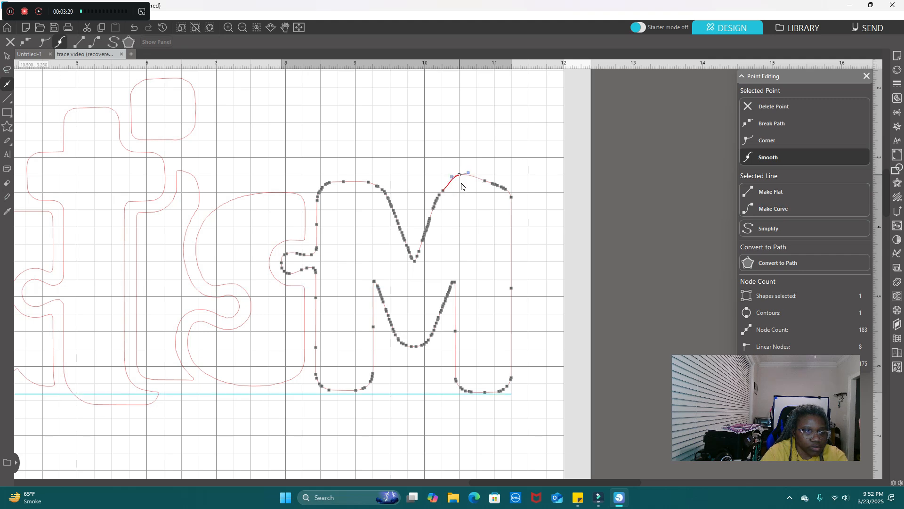
{"action": "key", "text": "Delete"}
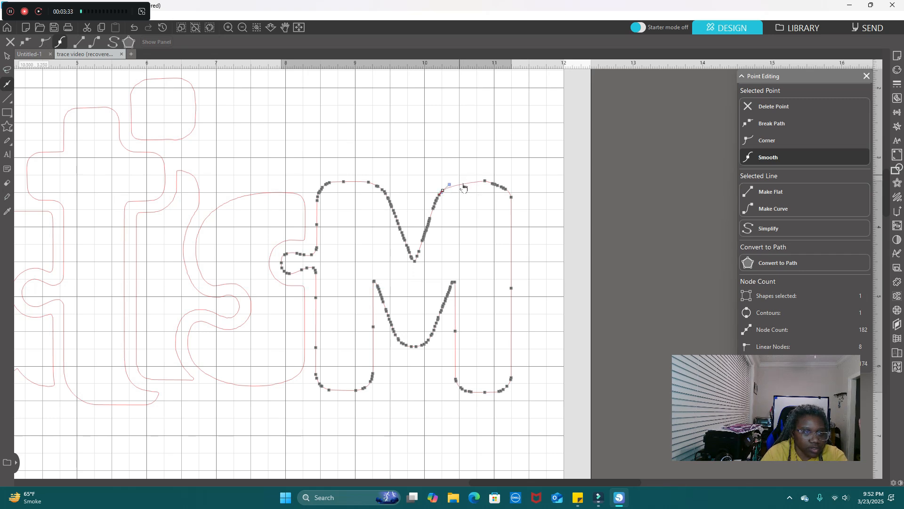
Add a point midway along the curved line at the top of the M's right leg.
{"action": "left_click", "coordinate": [463, 184]}
{"action": "left_click_drag", "start_coordinate": [463, 184], "coordinate": [468, 193]}
{"action": "key", "text": "Delete"}
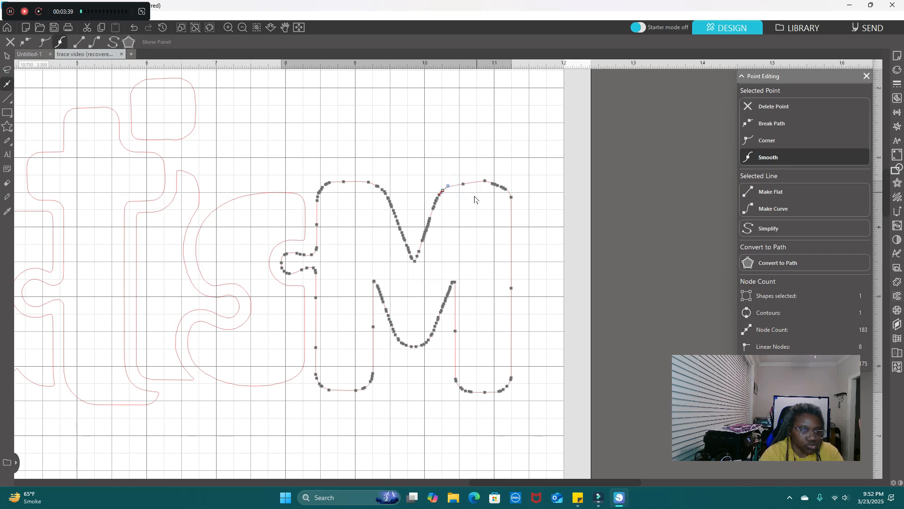
Try to reshape the top of the M's right leg by moving the added point and adjusting its curve handle.
{"action": "left_click", "coordinate": [466, 185]}
{"action": "left_click_drag", "start_coordinate": [466, 189], "coordinate": [466, 190]}
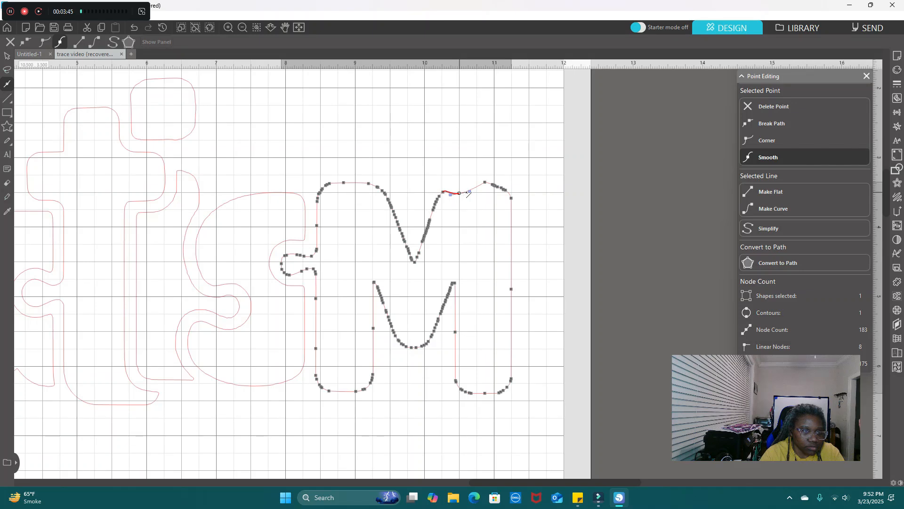
{"action": "left_click", "coordinate": [461, 193]}
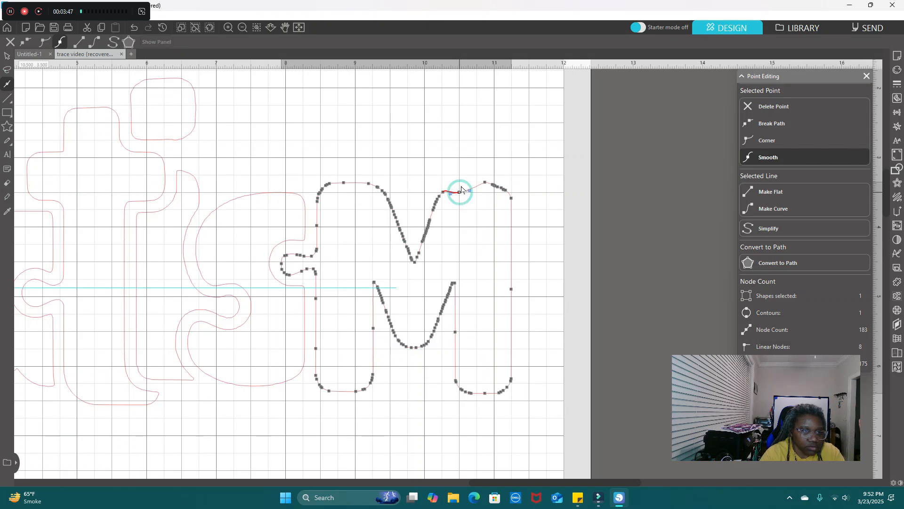
{"action": "left_click", "coordinate": [459, 192]}
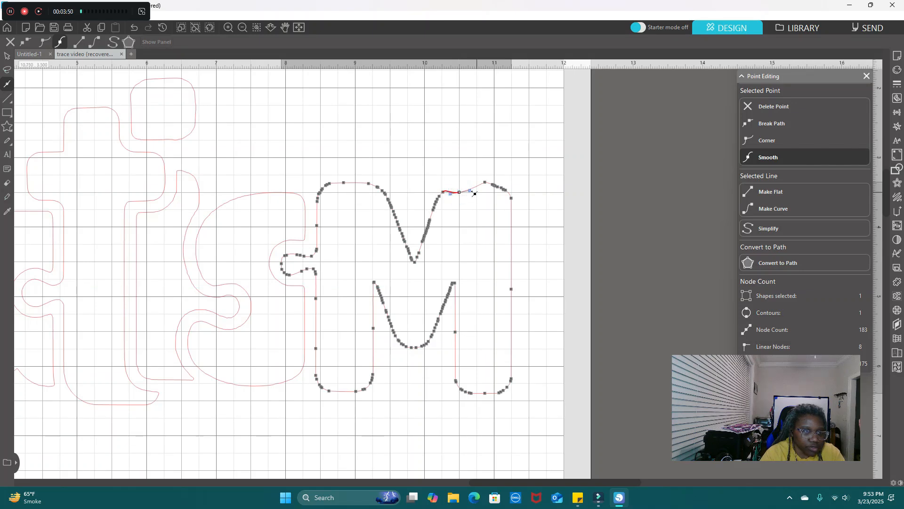
{"action": "left_click_drag", "start_coordinate": [471, 190], "coordinate": [471, 184]}
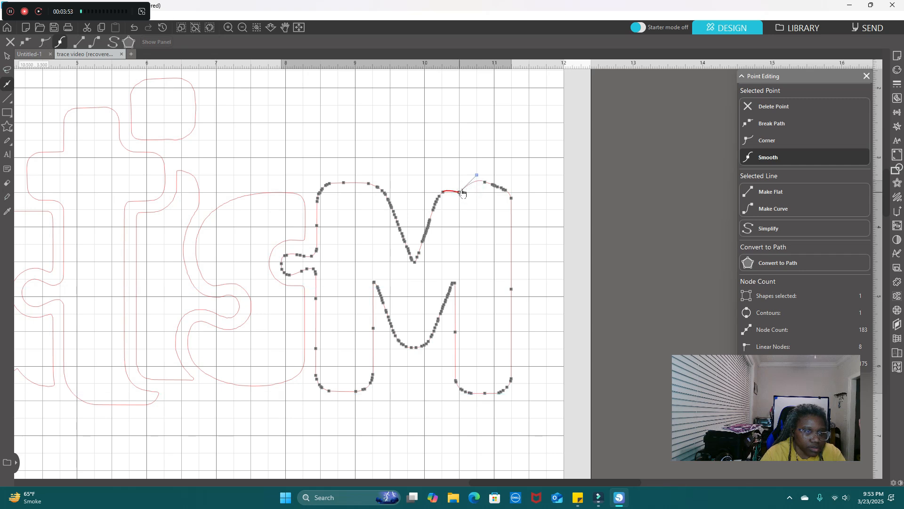
{"action": "left_click_drag", "start_coordinate": [461, 194], "coordinate": [461, 195]}
{"action": "left_click", "coordinate": [461, 192]}
Undo the recent point edits at the top of the M's right leg, including the added midpoint.
{"action": "key", "text": "ctrl+z"}
{"action": "key", "text": "ctrl+z"}
{"action": "key", "text": "ctrl+z"}
{"action": "key", "text": "ctrl+z"}
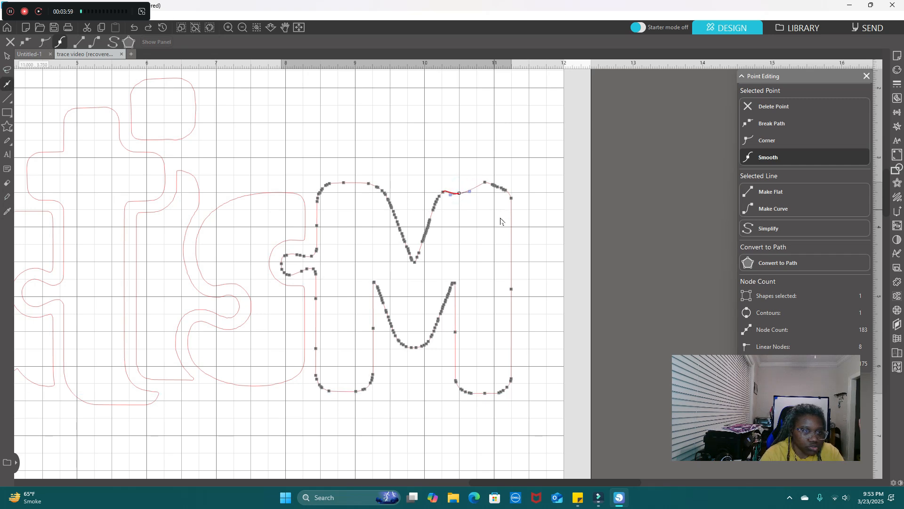
{"action": "key", "text": "ctrl+z"}
{"action": "key", "text": "ctrl"}
{"action": "key", "text": "ctrl+z"}
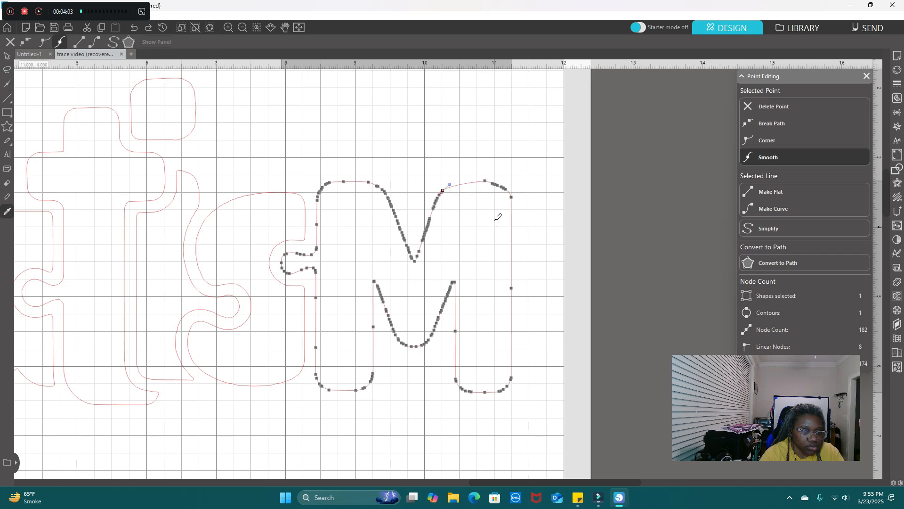
Try to round the top of the M's right leg by raising a point near its peak.
{"action": "left_click", "coordinate": [484, 179]}
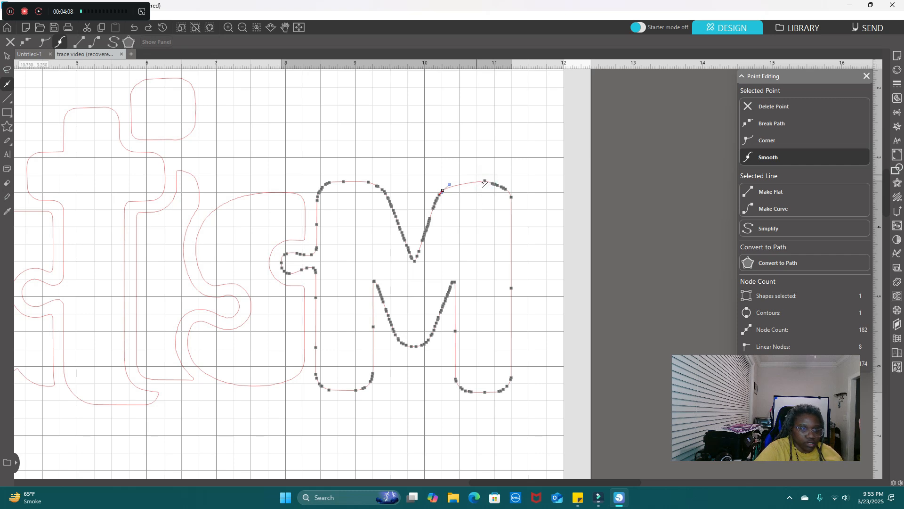
{"action": "left_click", "coordinate": [483, 181]}
{"action": "left_click", "coordinate": [486, 182]}
{"action": "left_click", "coordinate": [479, 179]}
{"action": "left_click", "coordinate": [478, 180]}
{"action": "left_click_drag", "start_coordinate": [479, 182], "coordinate": [482, 182]}
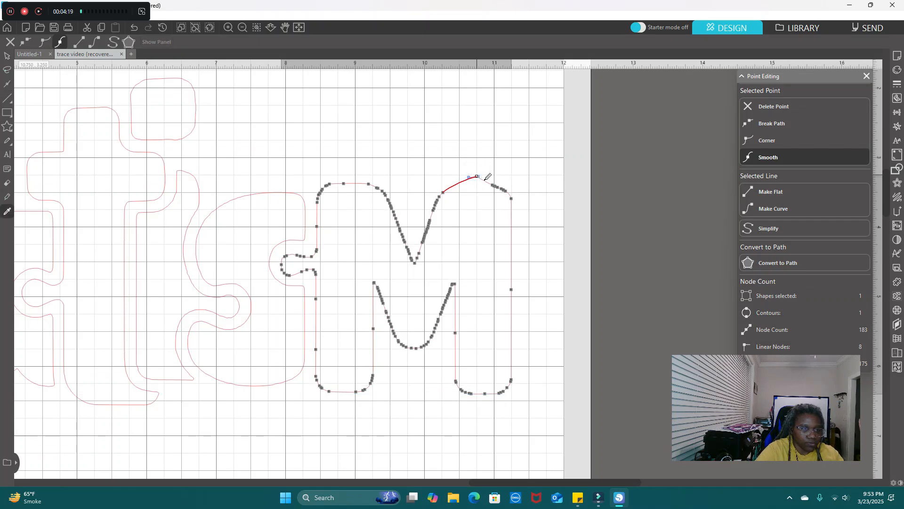
{"action": "key", "text": "ctrl+z"}
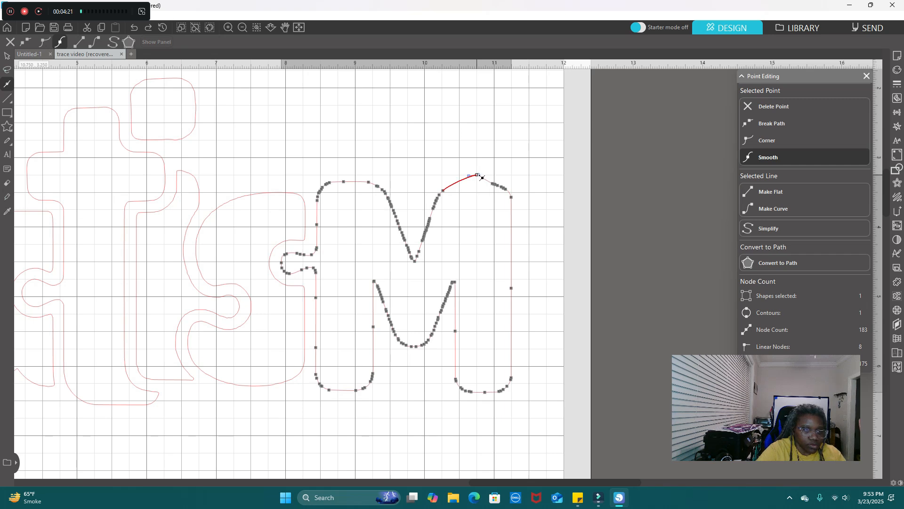
Delete the raised point and the neighbouring points along the top of the M's right leg, and finish point editing.
{"action": "double_click", "coordinate": [486, 179]}
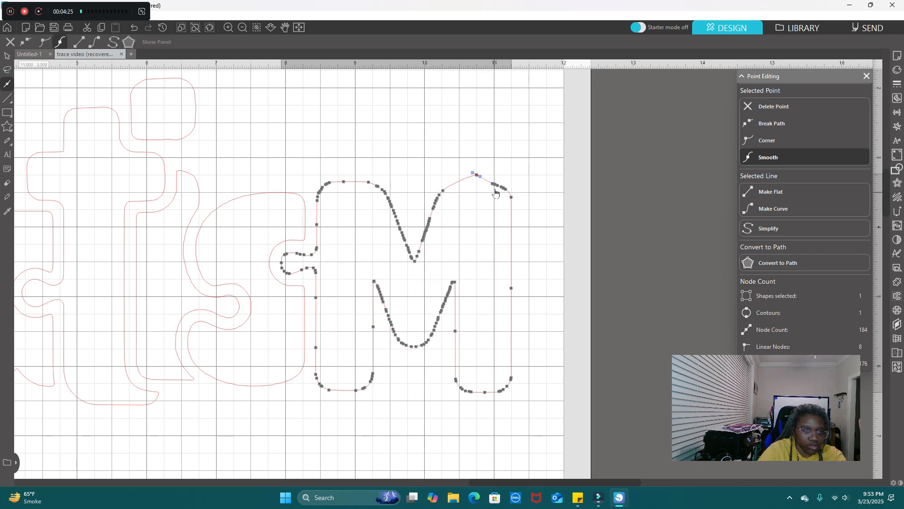
{"action": "key", "text": "Delete"}
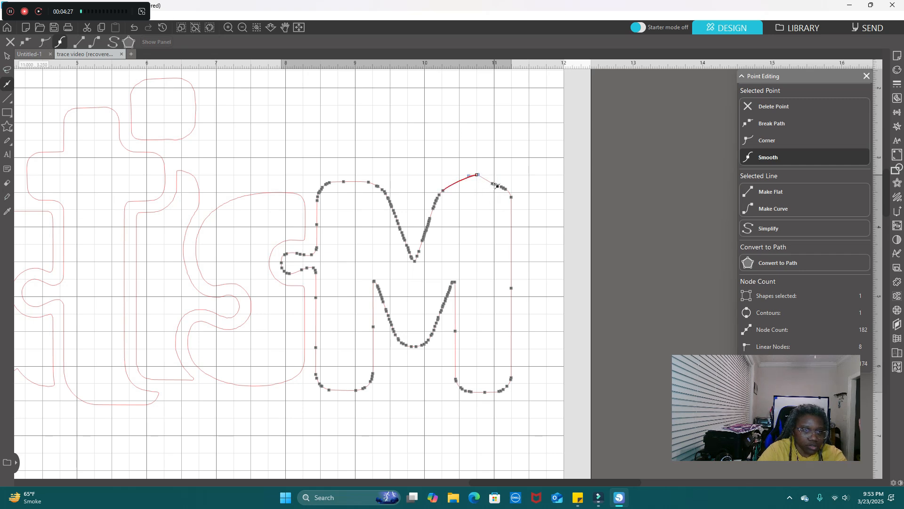
{"action": "double_click", "coordinate": [495, 189]}
{"action": "double_click", "coordinate": [498, 187]}
{"action": "left_click", "coordinate": [494, 186]}
{"action": "key", "text": "Delete"}
{"action": "key", "text": "Delete"}
{"action": "key", "text": "Delete"}
{"action": "left_click", "coordinate": [601, 189]}
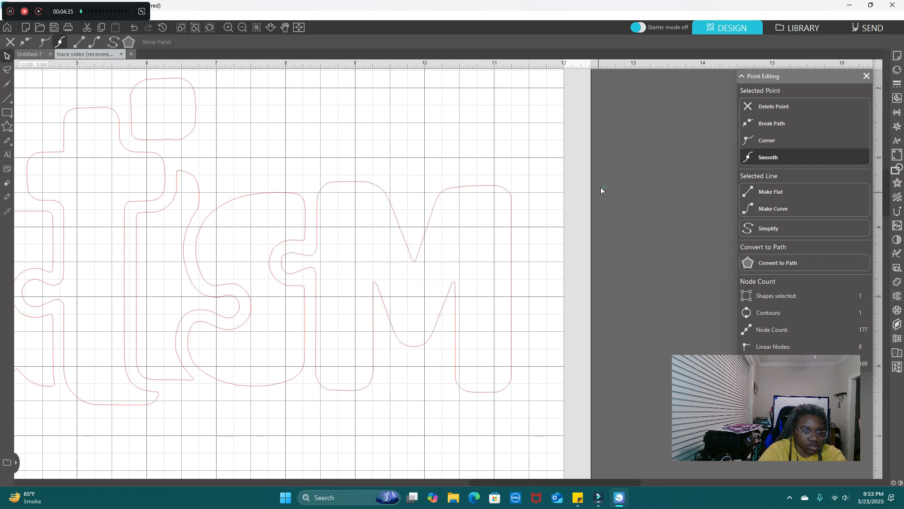
Delete the smaller inner triangle inside the opening of the letter A.
{"action": "left_click", "coordinate": [471, 187]}
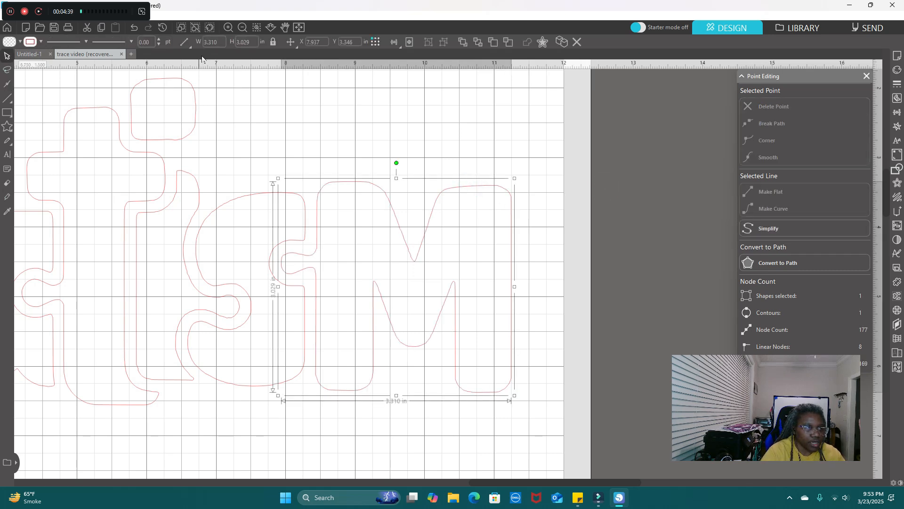
{"action": "left_click", "coordinate": [241, 28]}
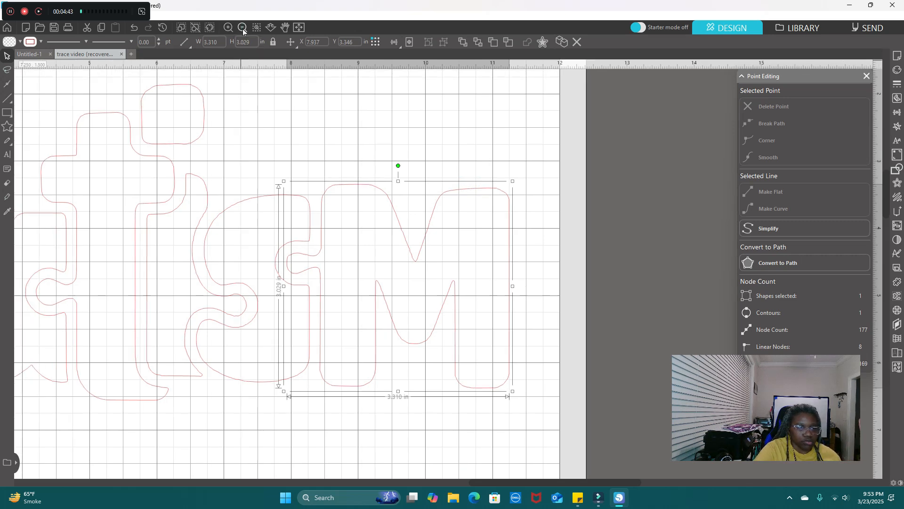
{"action": "left_click", "coordinate": [242, 28]}
{"action": "left_click", "coordinate": [242, 28]}
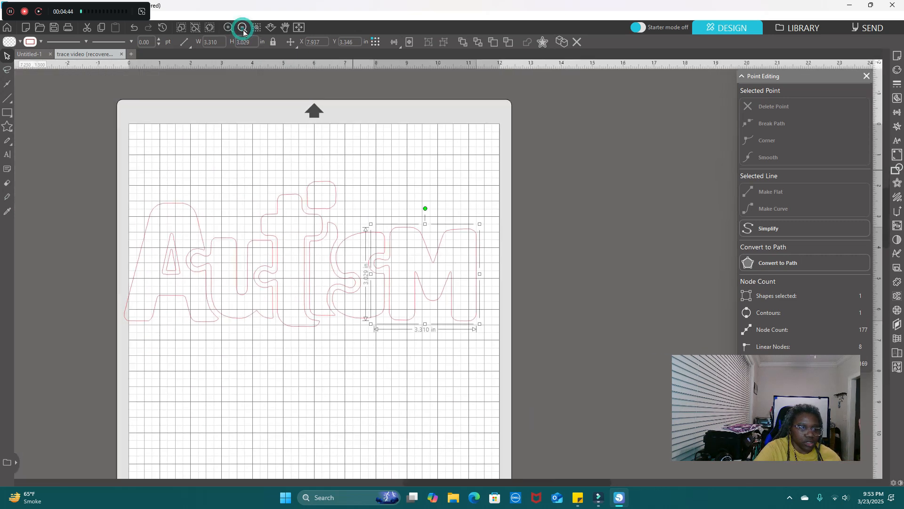
{"action": "left_click", "coordinate": [509, 245]}
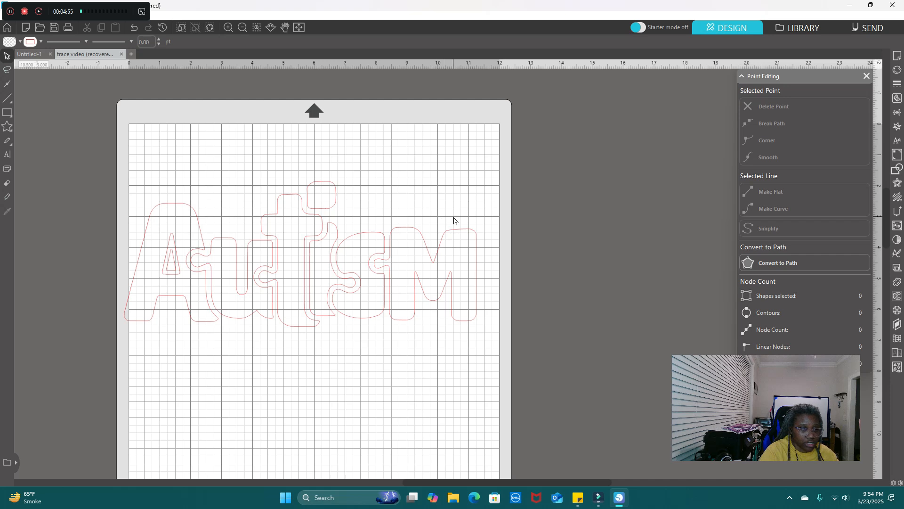
{"action": "left_click_drag", "start_coordinate": [98, 125], "coordinate": [483, 335]}
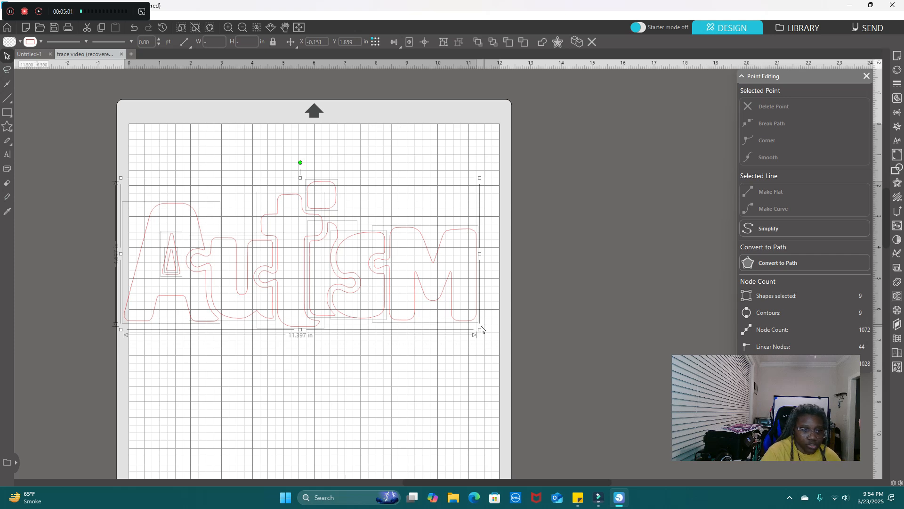
{"action": "left_click", "coordinate": [172, 375]}
{"action": "left_click", "coordinate": [175, 271]}
{"action": "left_click", "coordinate": [177, 279]}
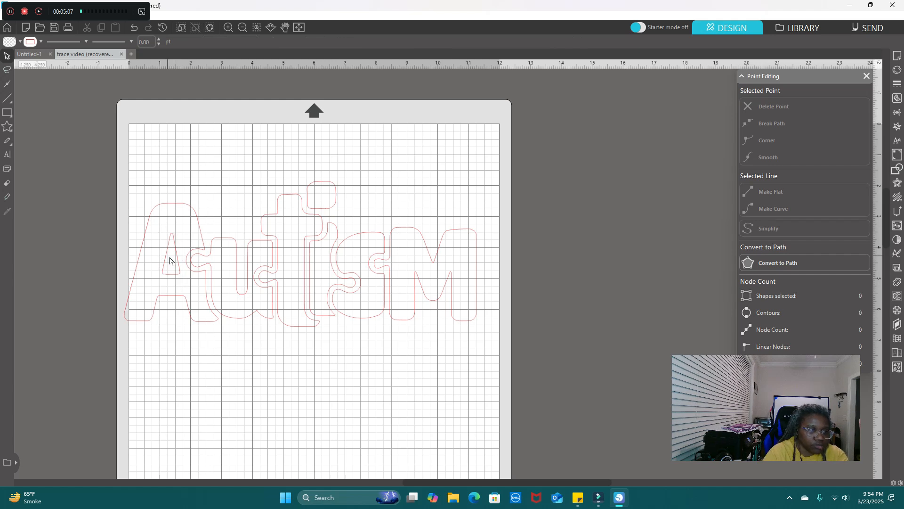
Apply an outward offset of 0.120 in to the whole "Autism" lettering.
{"action": "left_click_drag", "start_coordinate": [34, 156], "coordinate": [502, 353]}
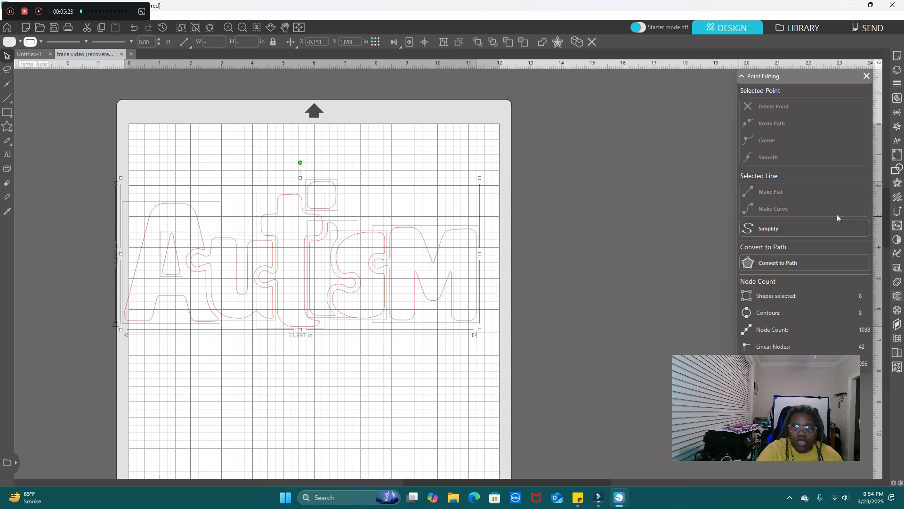
{"action": "left_click", "coordinate": [896, 183]}
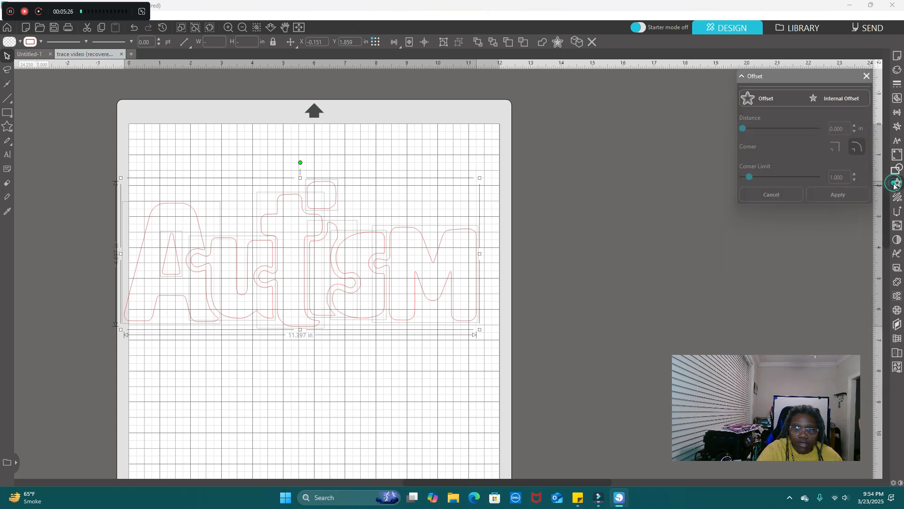
{"action": "left_click", "coordinate": [769, 102]}
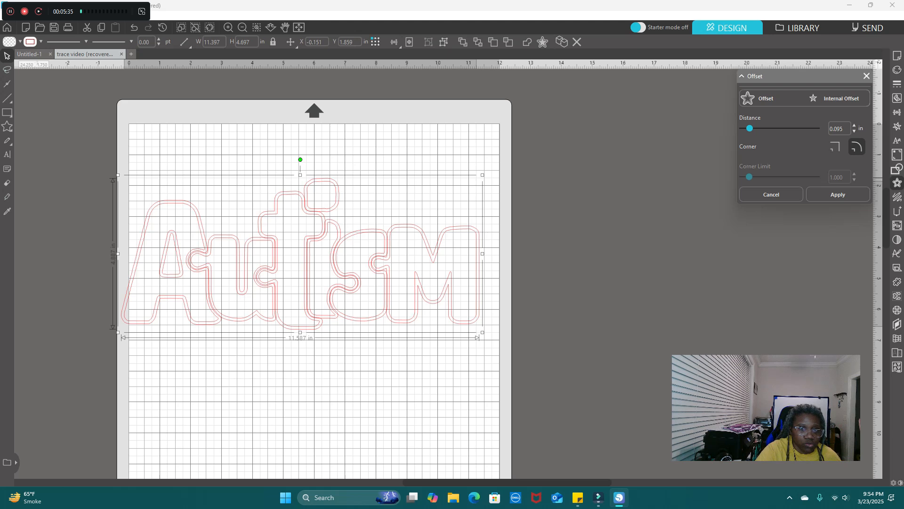
{"action": "left_click", "coordinate": [855, 126]}
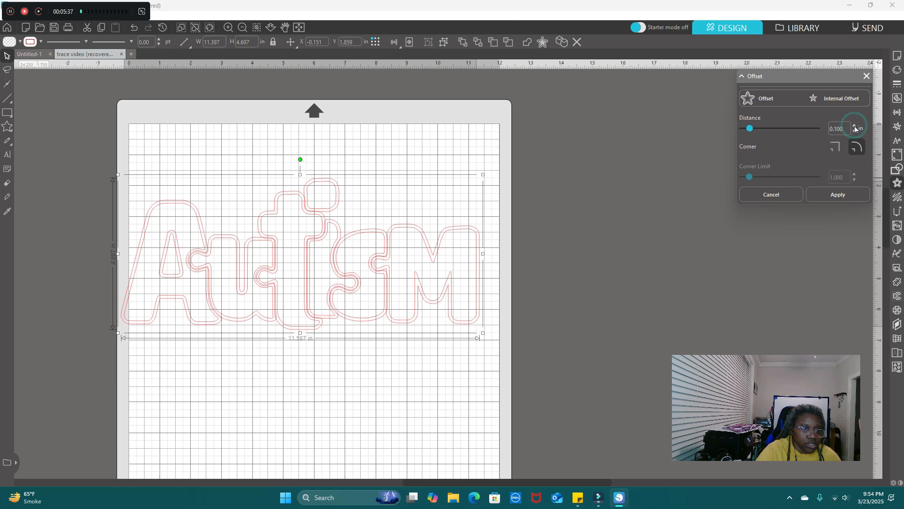
{"action": "left_click", "coordinate": [855, 126]}
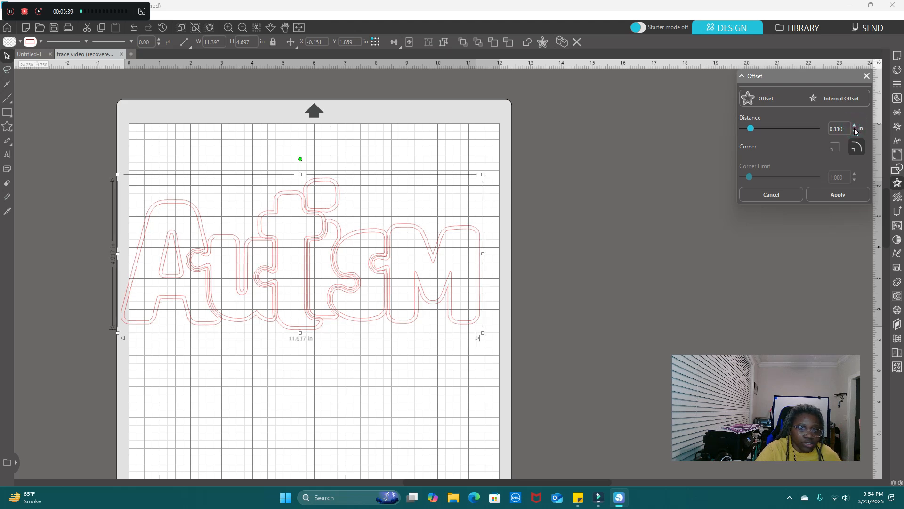
{"action": "left_click", "coordinate": [855, 126]}
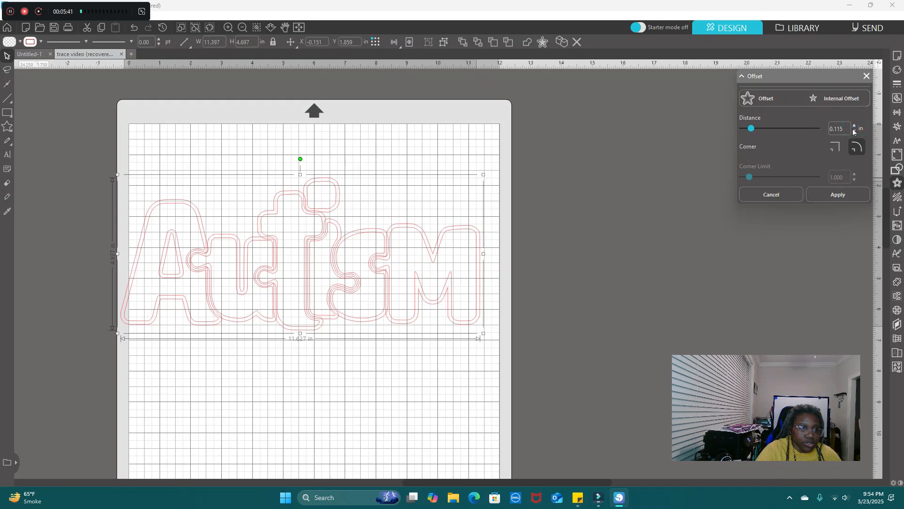
{"action": "left_click", "coordinate": [855, 127]}
{"action": "left_click", "coordinate": [854, 127]}
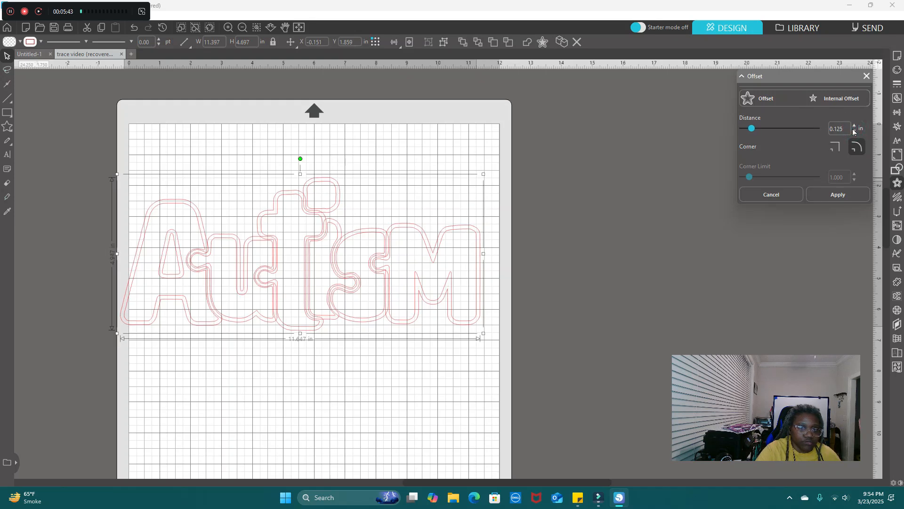
{"action": "left_click", "coordinate": [854, 132]}
{"action": "left_click", "coordinate": [855, 132]}
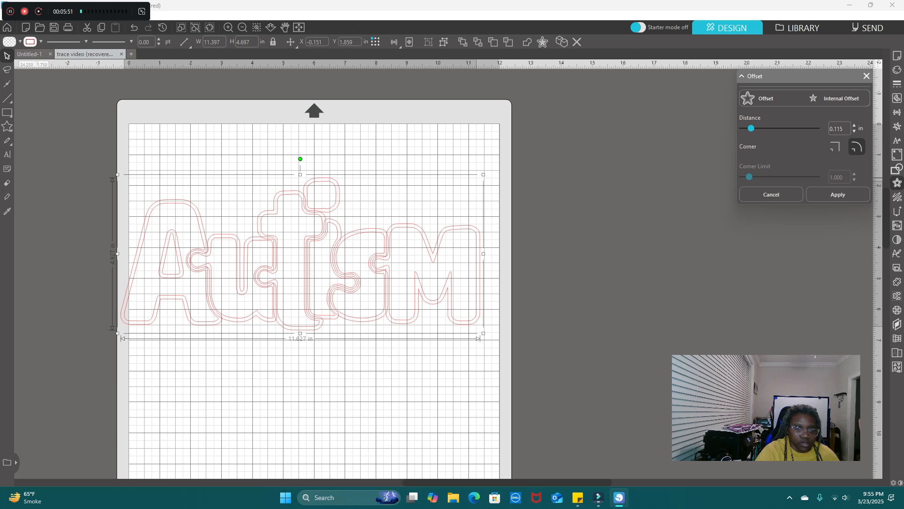
{"action": "left_click", "coordinate": [855, 125]}
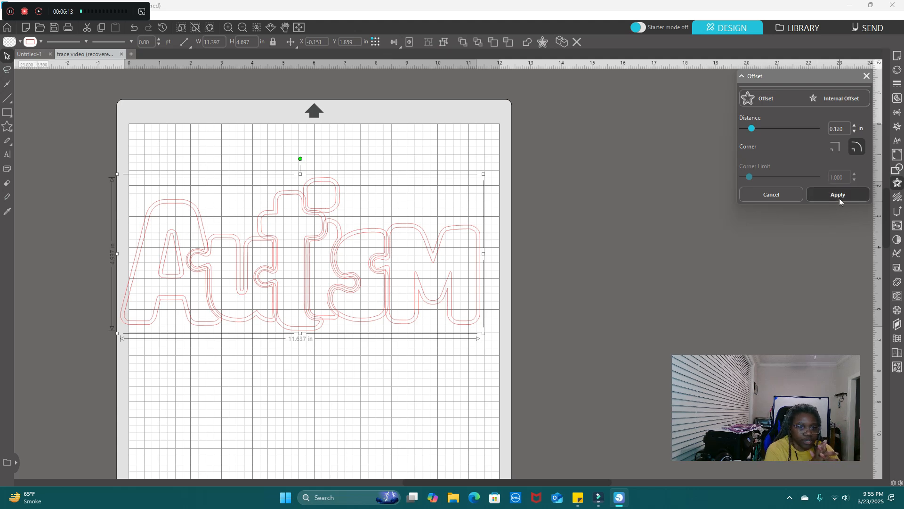
{"action": "left_click", "coordinate": [820, 194]}
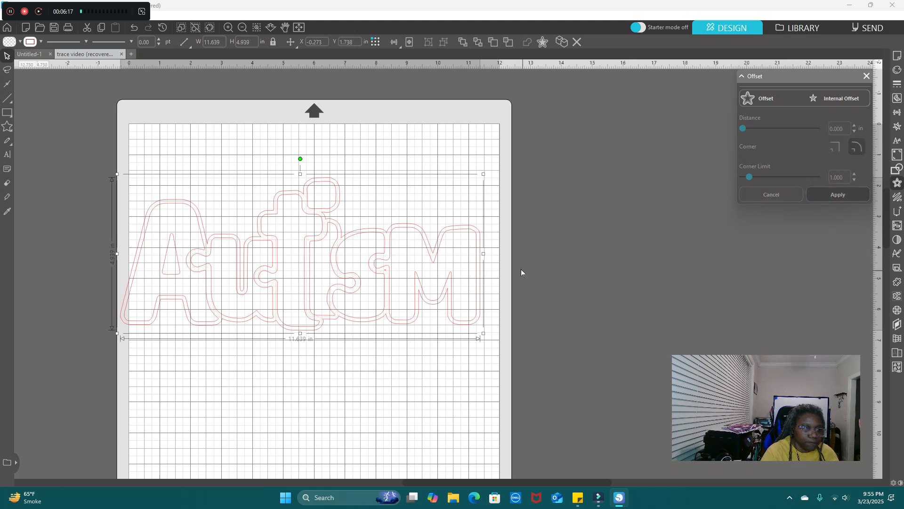
Select the offset outline around the lettering and release its compound path.
{"action": "left_click", "coordinate": [558, 281]}
{"action": "left_click", "coordinate": [388, 271]}
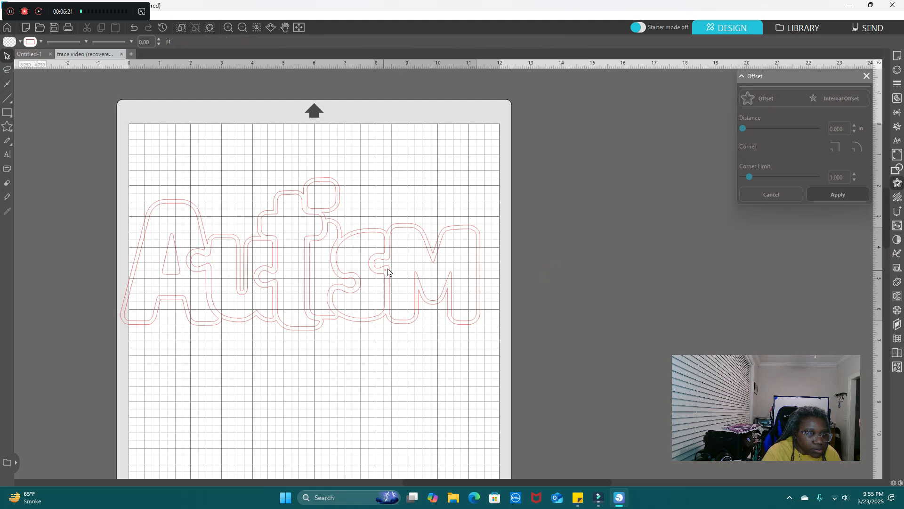
{"action": "left_click", "coordinate": [385, 269]}
{"action": "left_click", "coordinate": [384, 316]}
{"action": "left_click", "coordinate": [385, 319]}
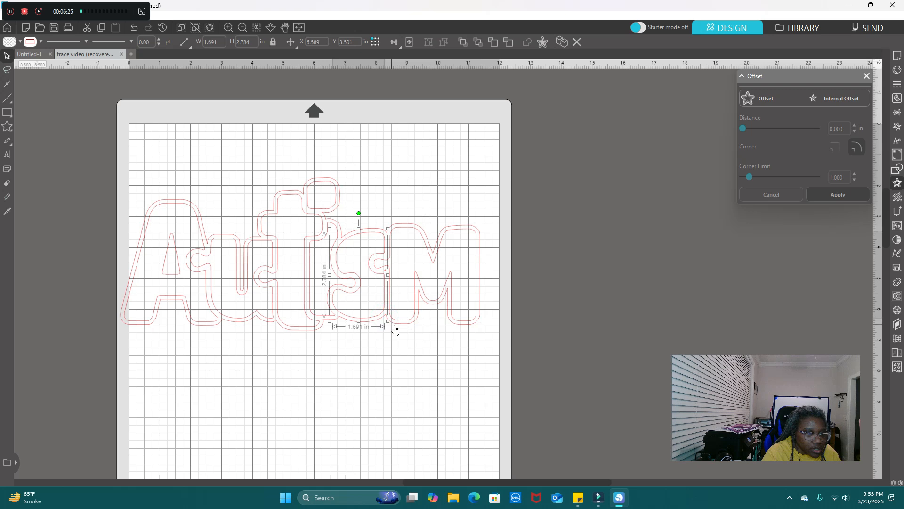
{"action": "left_click", "coordinate": [395, 325]}
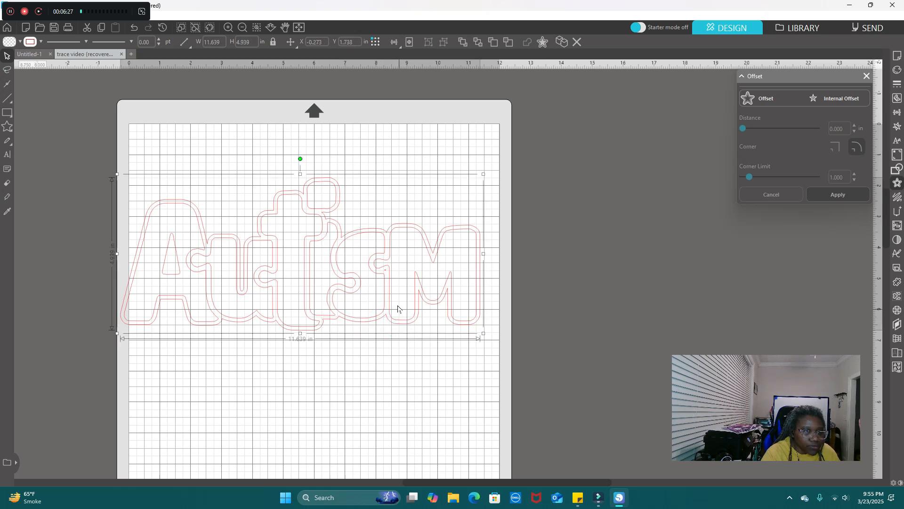
{"action": "right_click", "coordinate": [431, 247]}
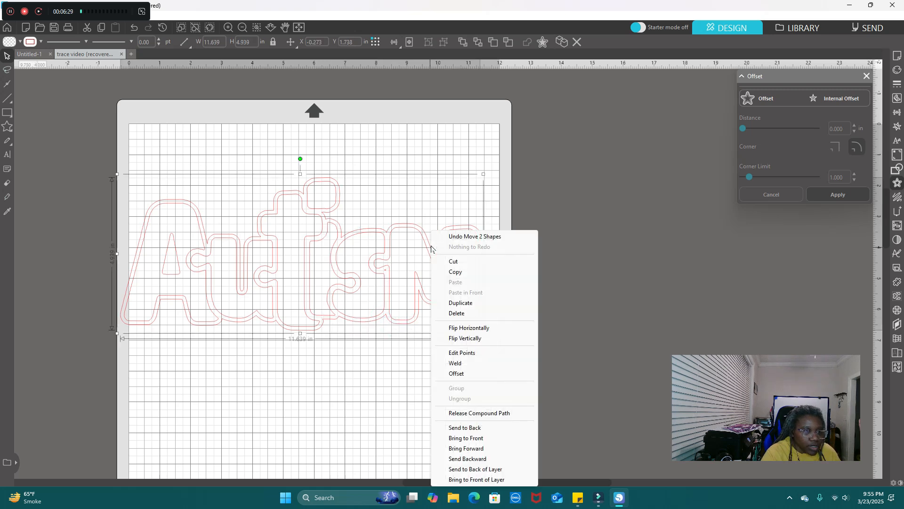
{"action": "left_click", "coordinate": [497, 412]}
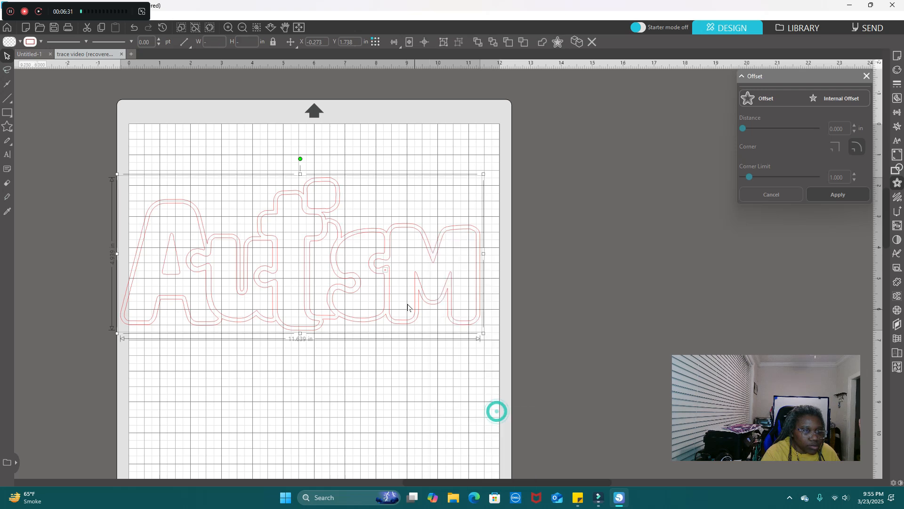
Delete the tiny stray shape between the s and the M.
{"action": "left_click", "coordinate": [390, 367]}
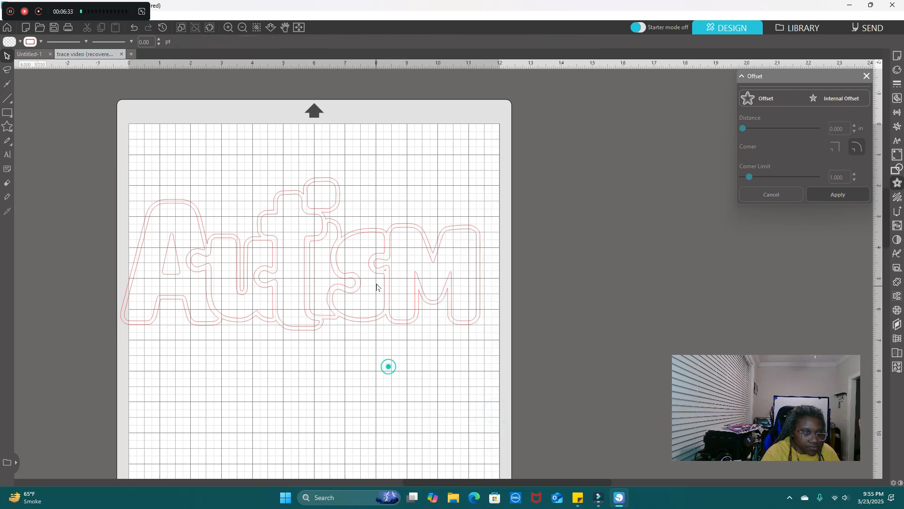
{"action": "left_click", "coordinate": [387, 275]}
{"action": "left_click", "coordinate": [386, 270]}
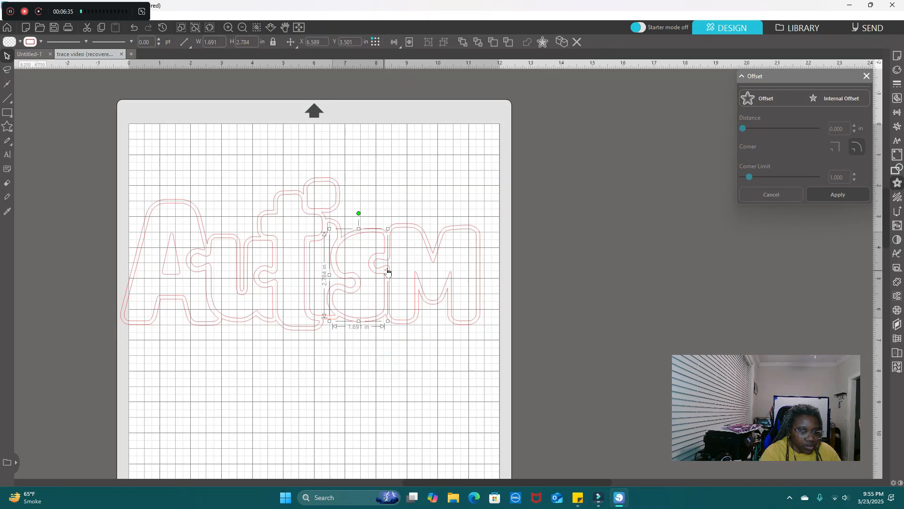
{"action": "left_click", "coordinate": [385, 268]}
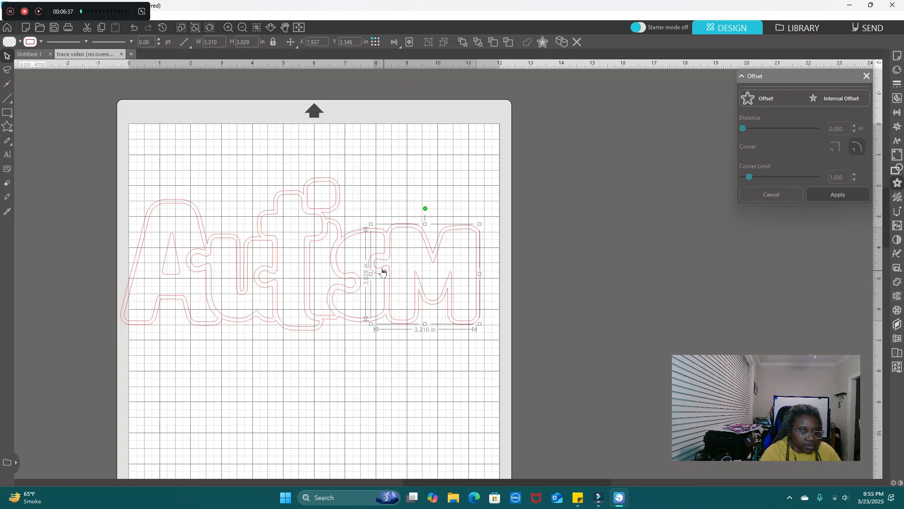
{"action": "left_click", "coordinate": [385, 272]}
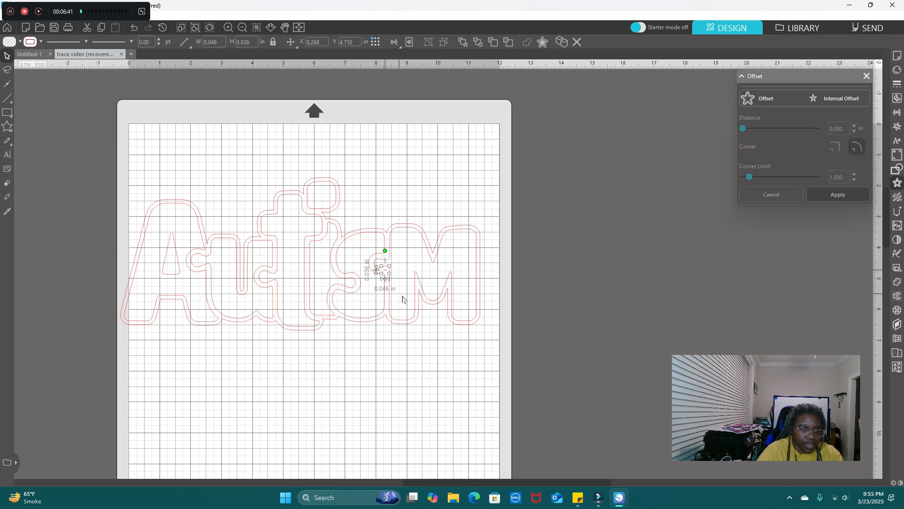
{"action": "key", "text": "Delete"}
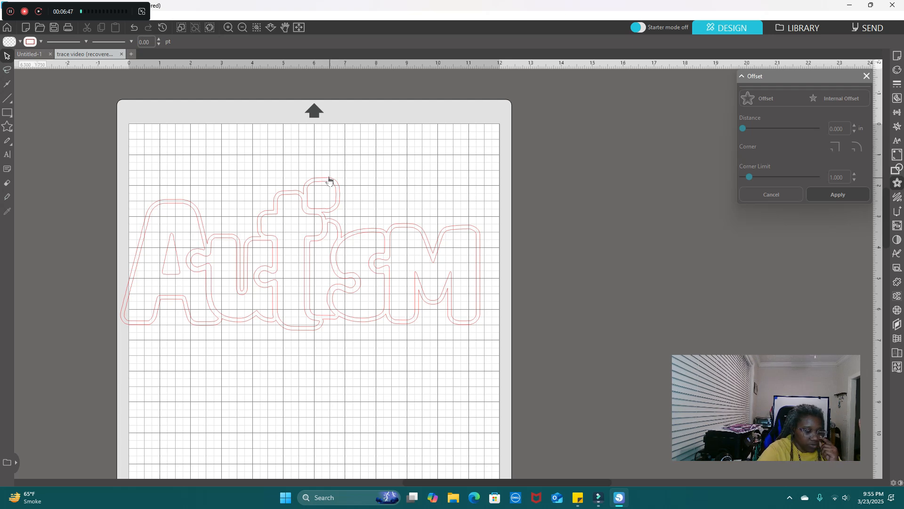
{"action": "left_click", "coordinate": [397, 329]}
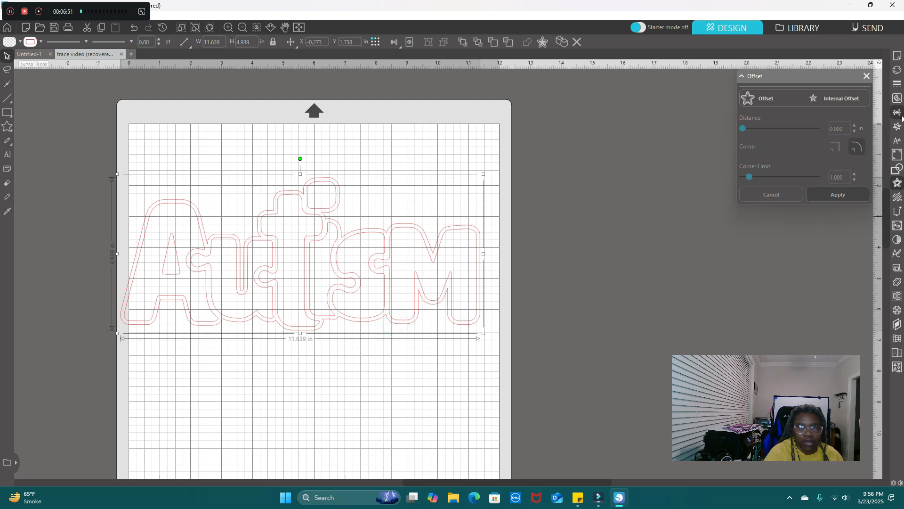
{"action": "left_click", "coordinate": [221, 372]}
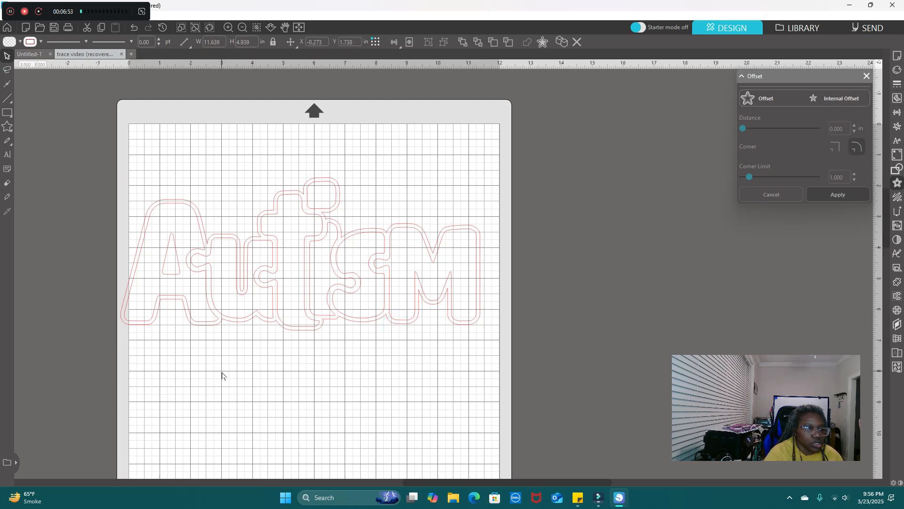
Fill the letter A with red.
{"action": "left_click", "coordinate": [168, 295]}
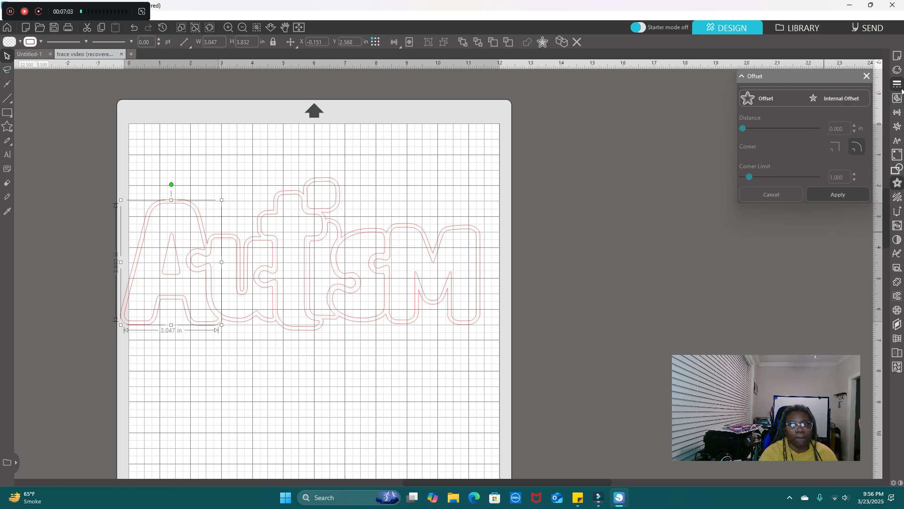
{"action": "left_click", "coordinate": [897, 70]}
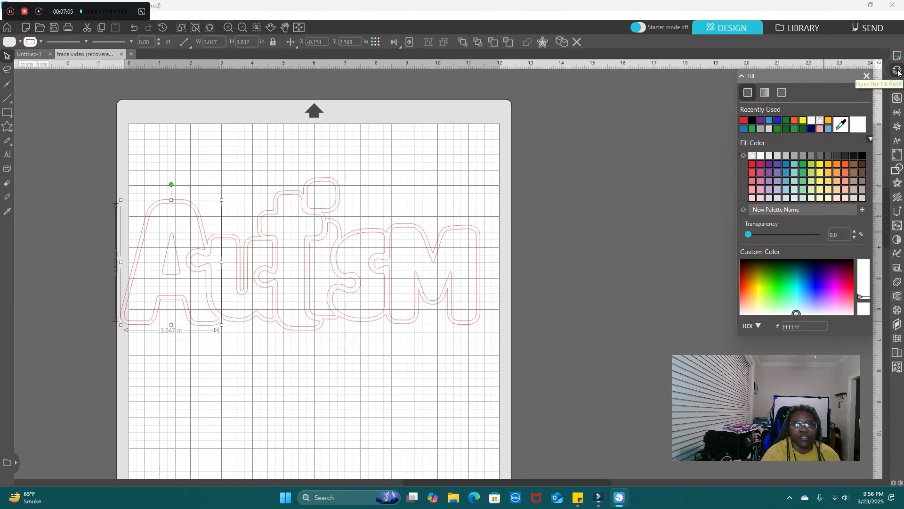
{"action": "left_click", "coordinate": [746, 122]}
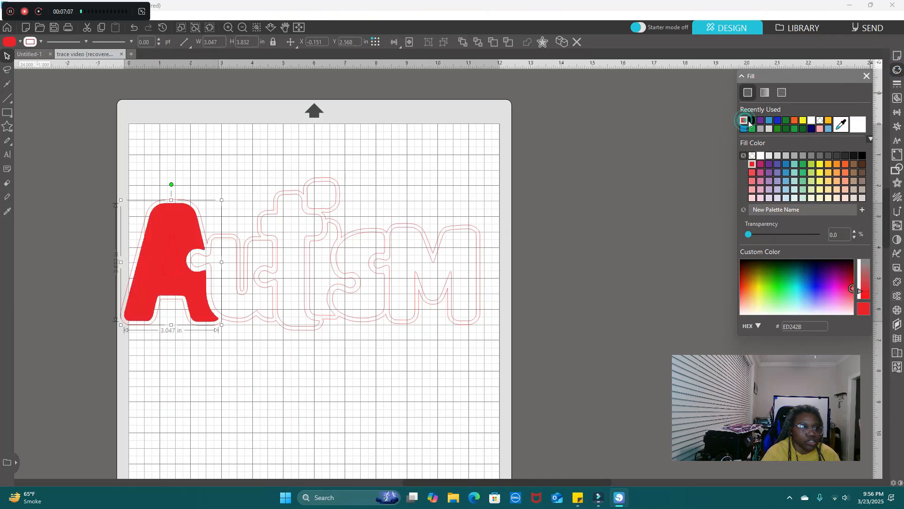
{"action": "left_click", "coordinate": [173, 272]}
{"action": "left_click", "coordinate": [172, 251]}
{"action": "left_click", "coordinate": [165, 264]}
{"action": "double_click", "coordinate": [166, 270]}
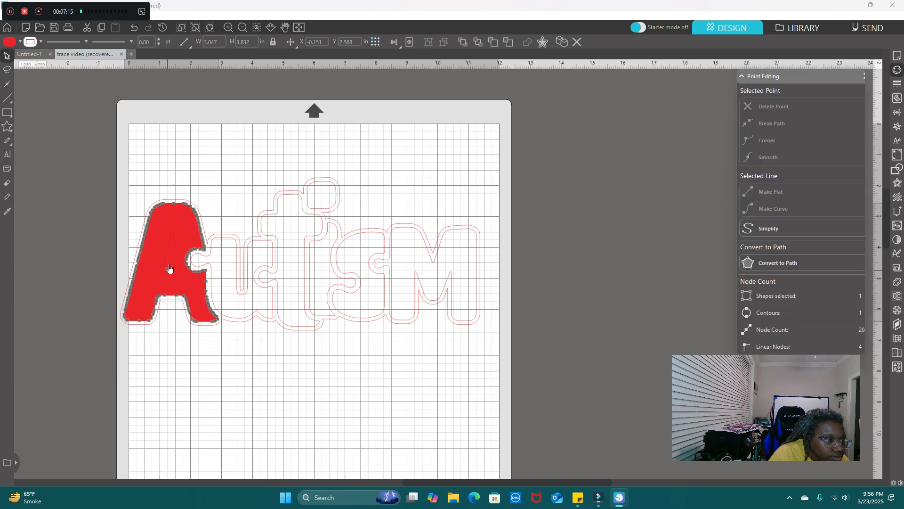
{"action": "left_click", "coordinate": [171, 256]}
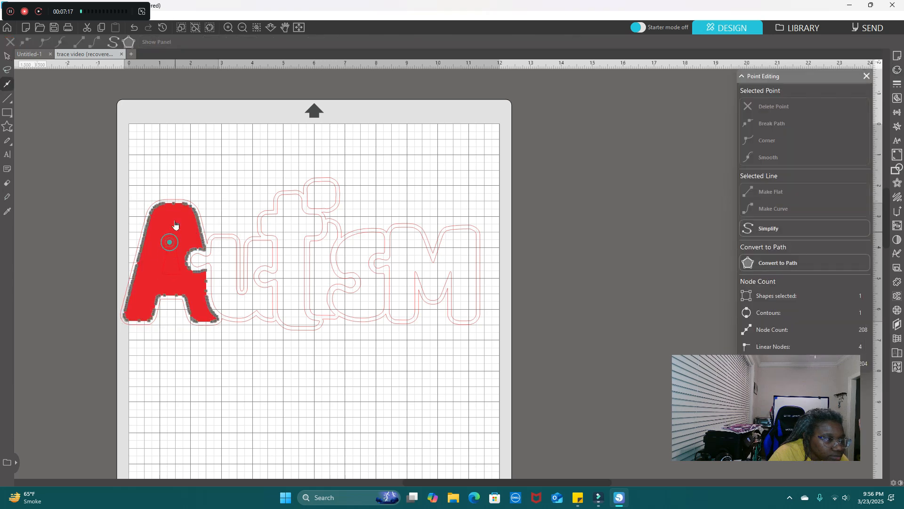
{"action": "left_click", "coordinate": [192, 134]}
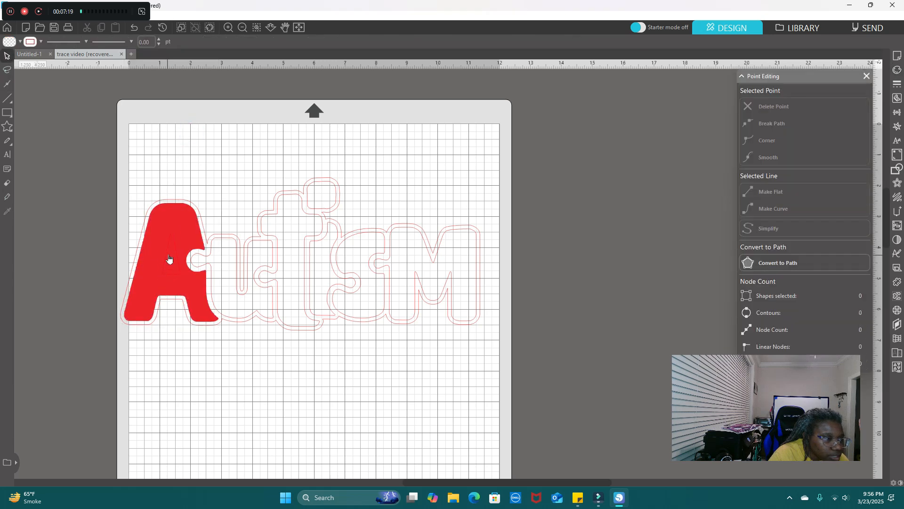
Fill the triangular opening inside the letter A with black.
{"action": "left_click", "coordinate": [167, 267]}
{"action": "left_click", "coordinate": [166, 259]}
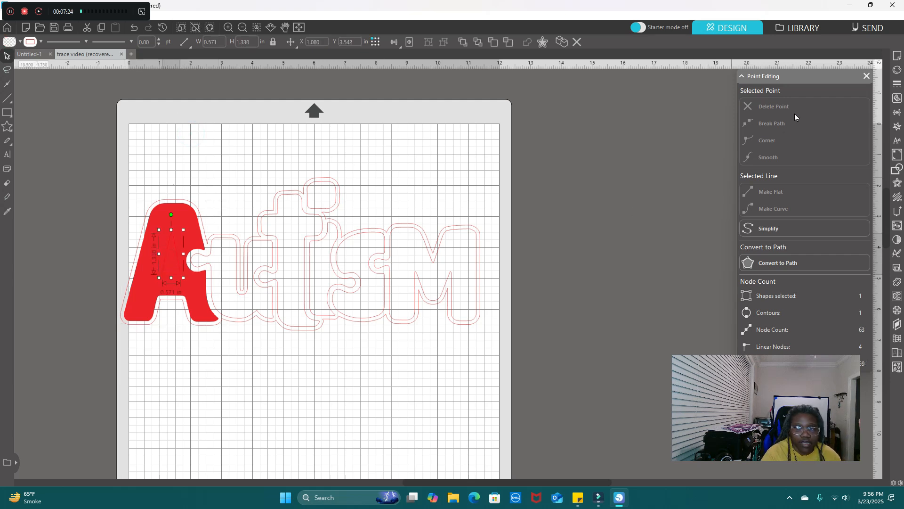
{"action": "left_click", "coordinate": [896, 70]}
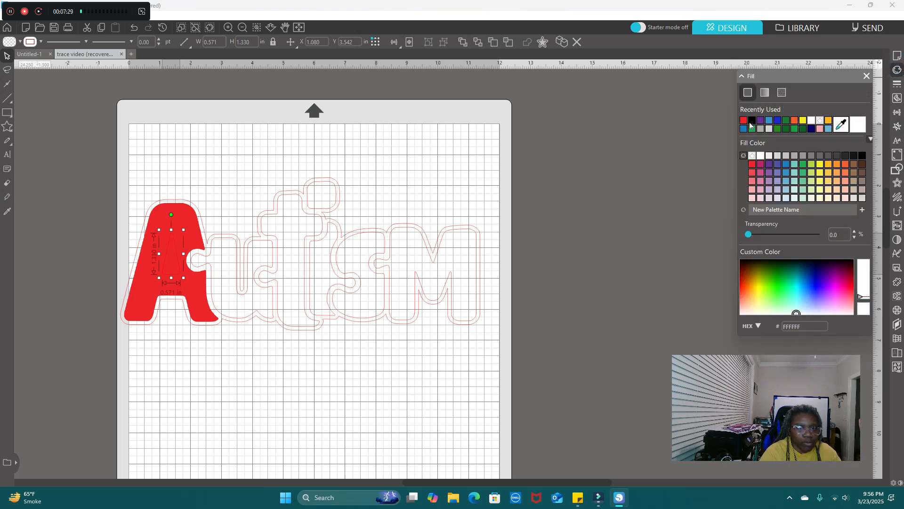
{"action": "left_click", "coordinate": [752, 121]}
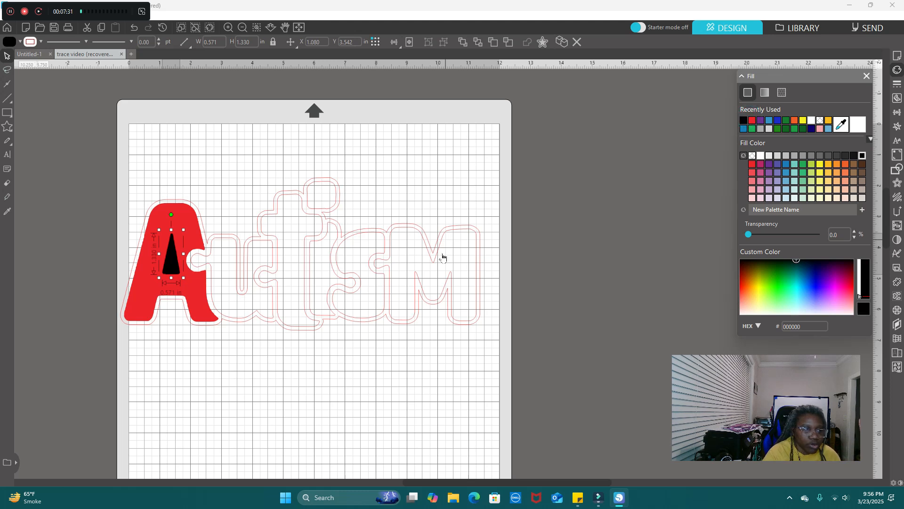
Fill the letter u with orange and the letter t with yellow.
{"action": "left_click", "coordinate": [221, 313]}
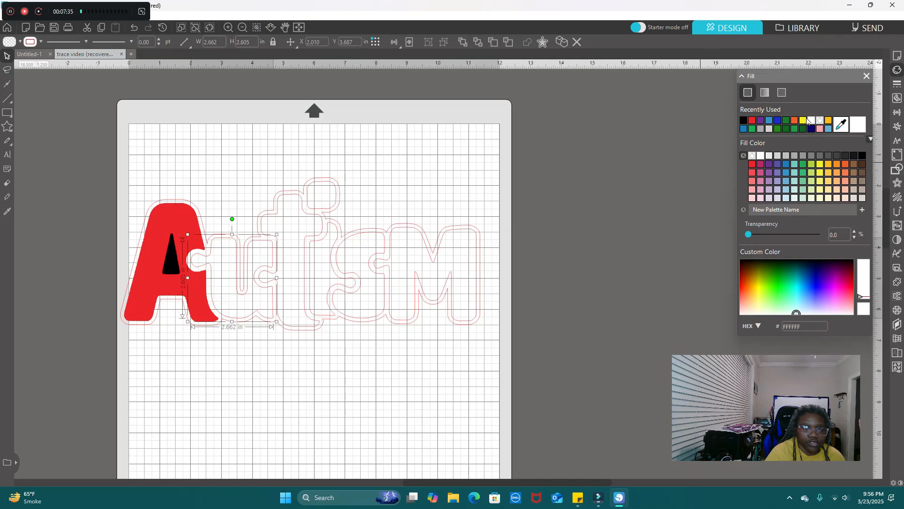
{"action": "left_click", "coordinate": [803, 123]}
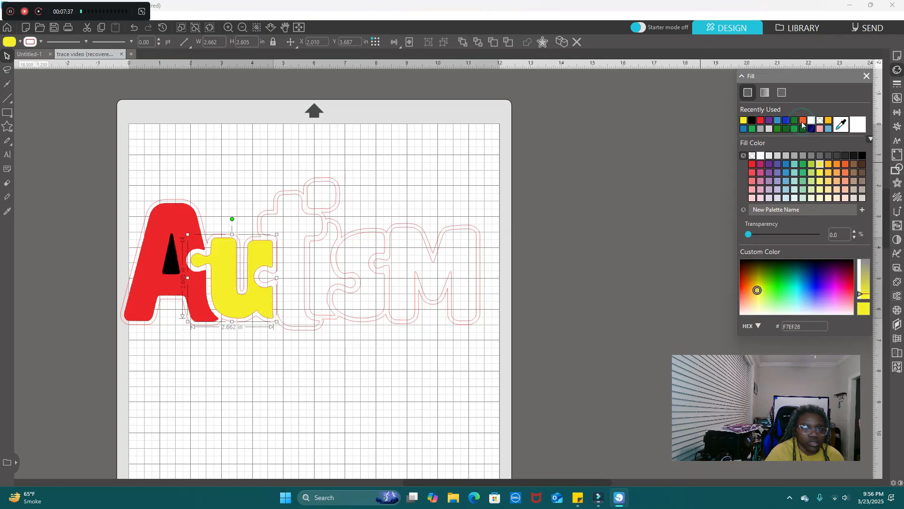
{"action": "left_click", "coordinate": [802, 121]}
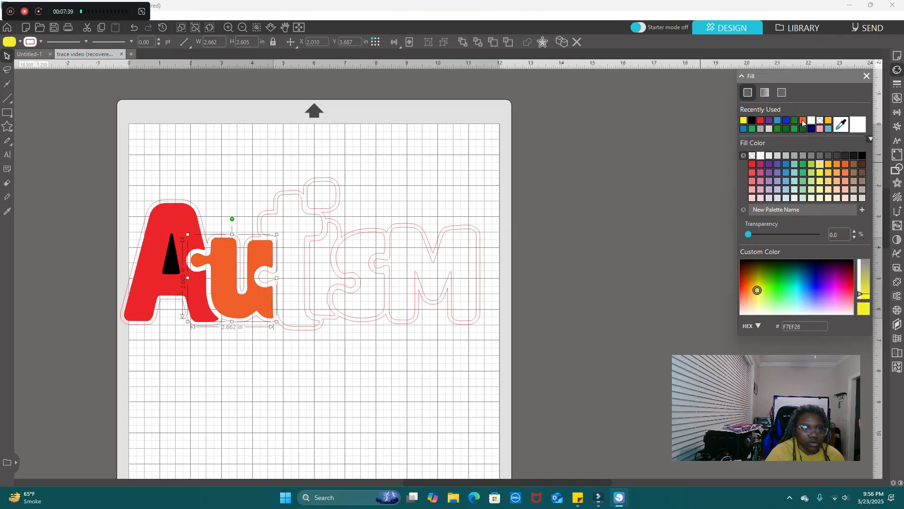
{"action": "left_click", "coordinate": [273, 283]}
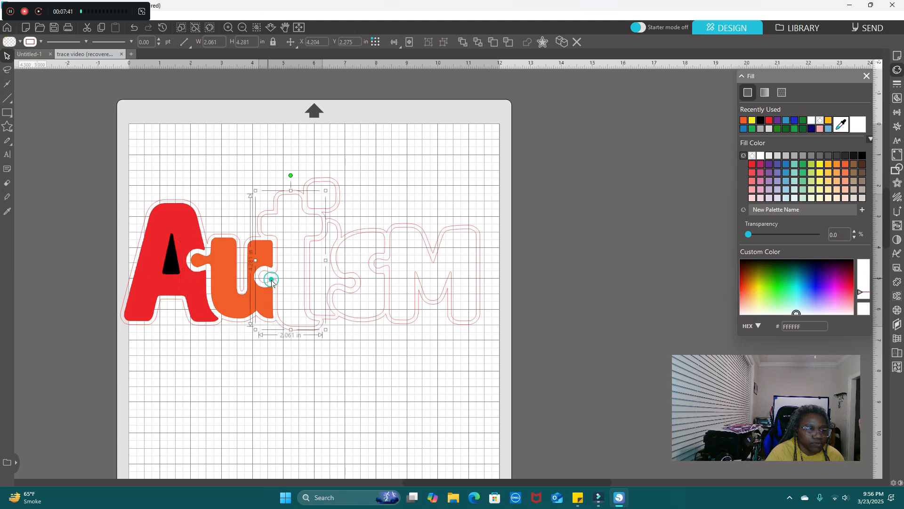
{"action": "left_click", "coordinate": [752, 123]}
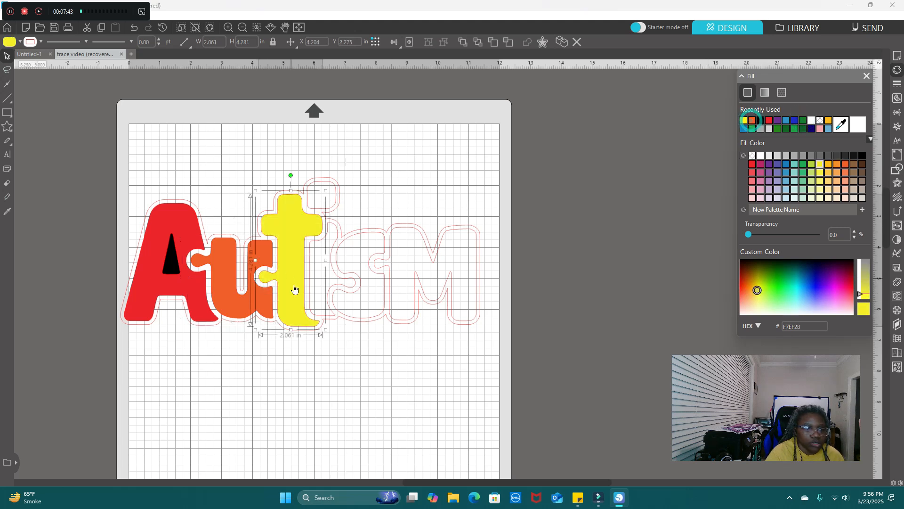
Fill the stem and the dot of the letter i with dark green.
{"action": "left_click", "coordinate": [309, 269]}
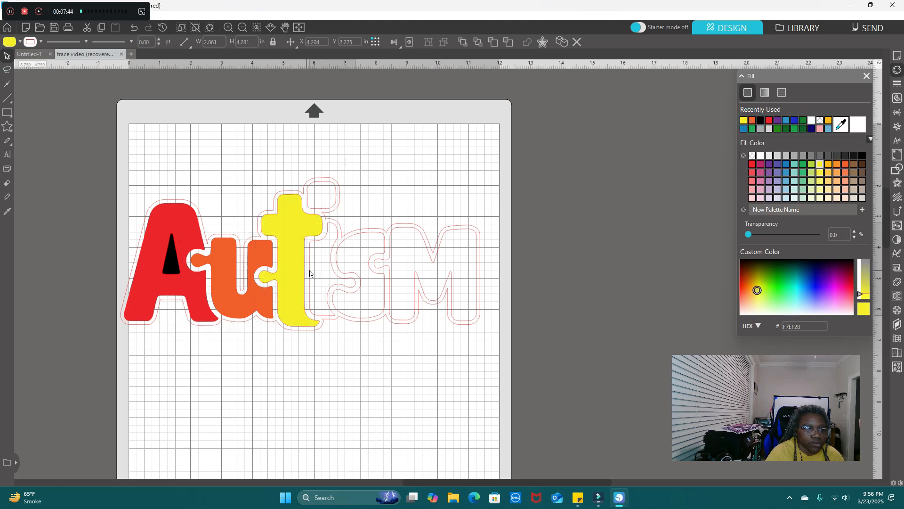
{"action": "left_click", "coordinate": [803, 121]}
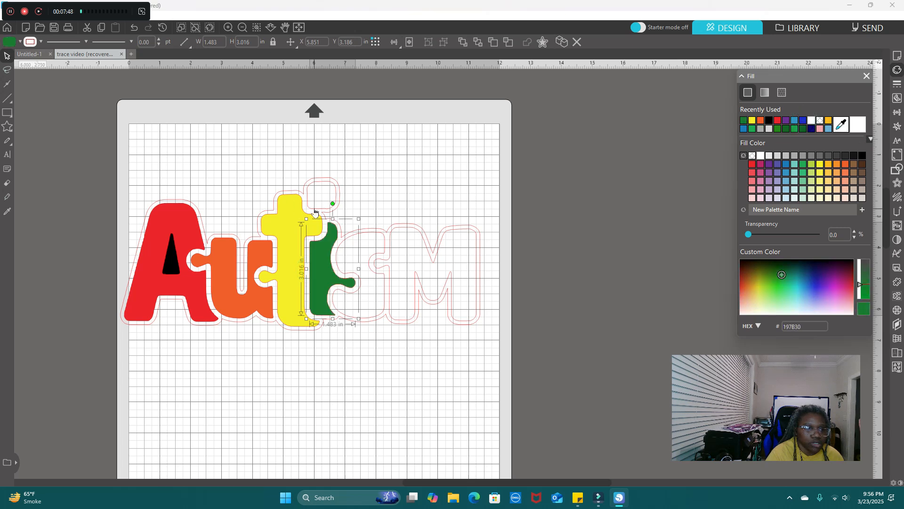
{"action": "left_click", "coordinate": [311, 208]}
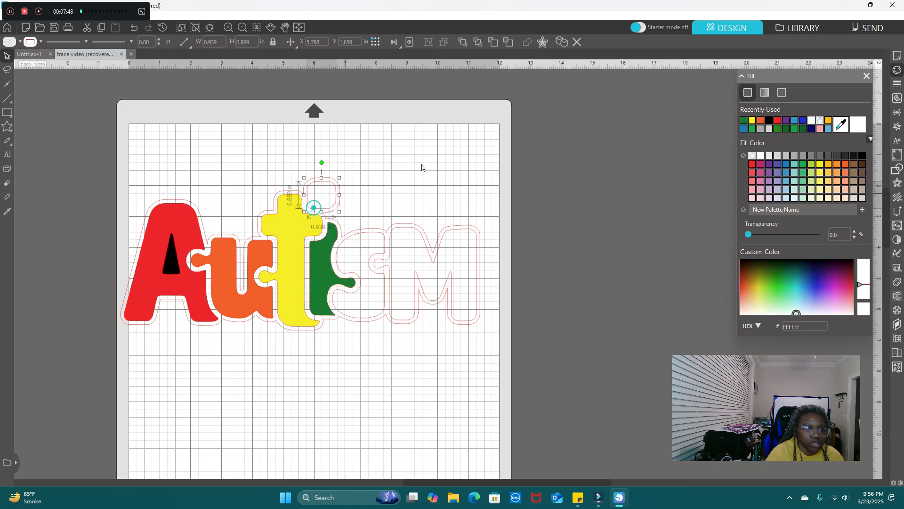
{"action": "left_click", "coordinate": [744, 120]}
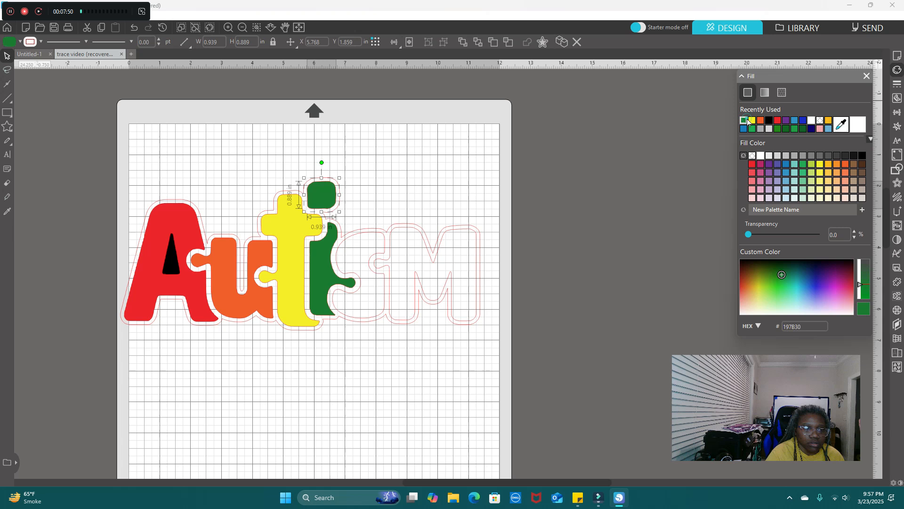
Fill the letter s with blue and the letter M with purple.
{"action": "left_click", "coordinate": [360, 320]}
{"action": "left_click", "coordinate": [803, 120]}
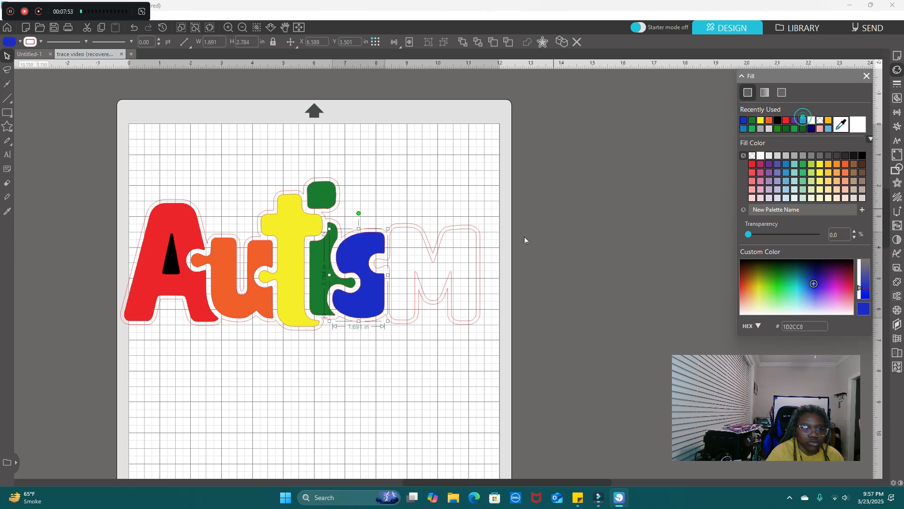
{"action": "left_click", "coordinate": [464, 321]}
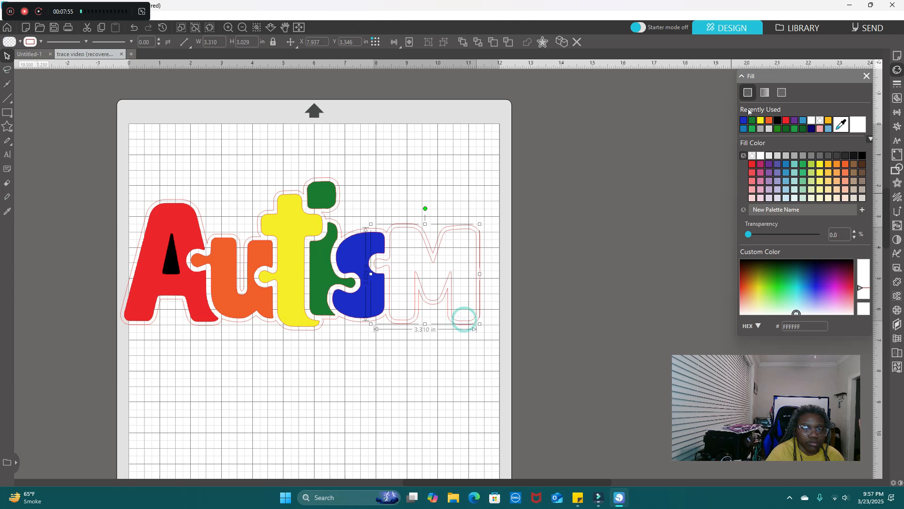
{"action": "left_click", "coordinate": [795, 121]}
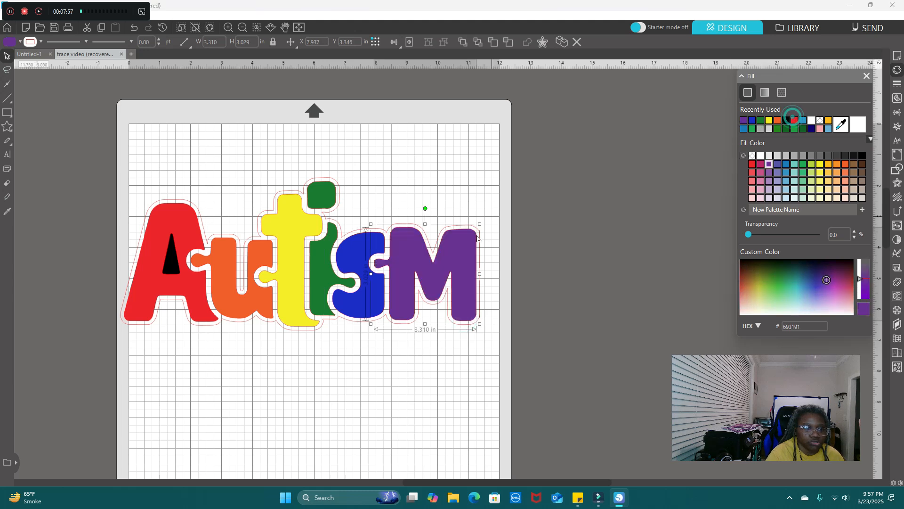
Fill the offset outline around the whole lettering with black and deselect it.
{"action": "left_click", "coordinate": [473, 328]}
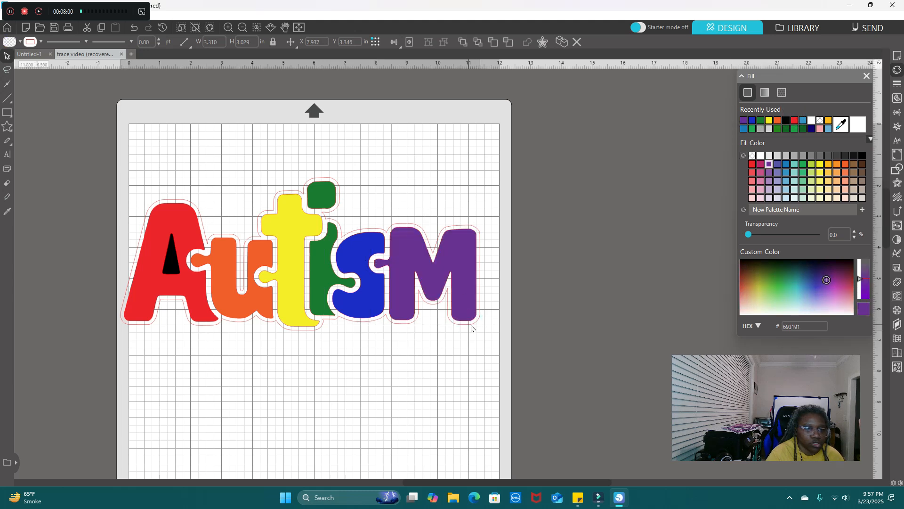
{"action": "left_click", "coordinate": [471, 324]}
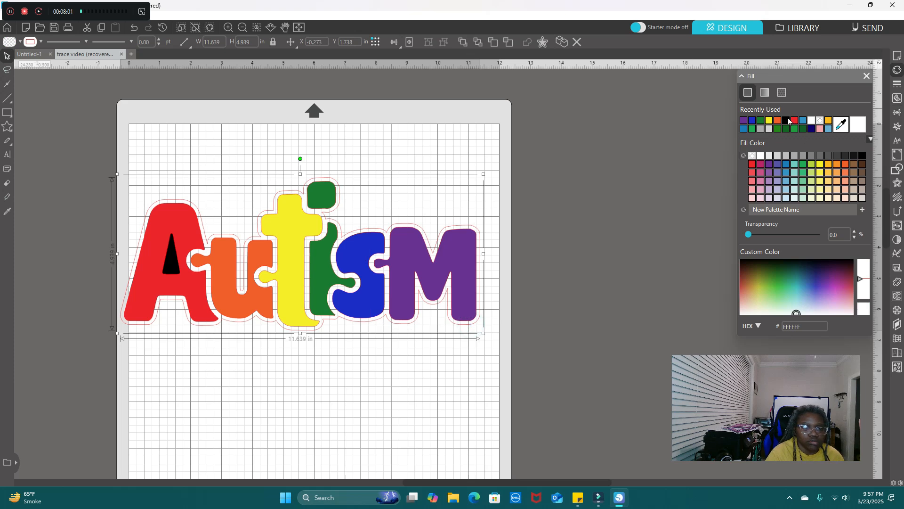
{"action": "left_click", "coordinate": [789, 121]}
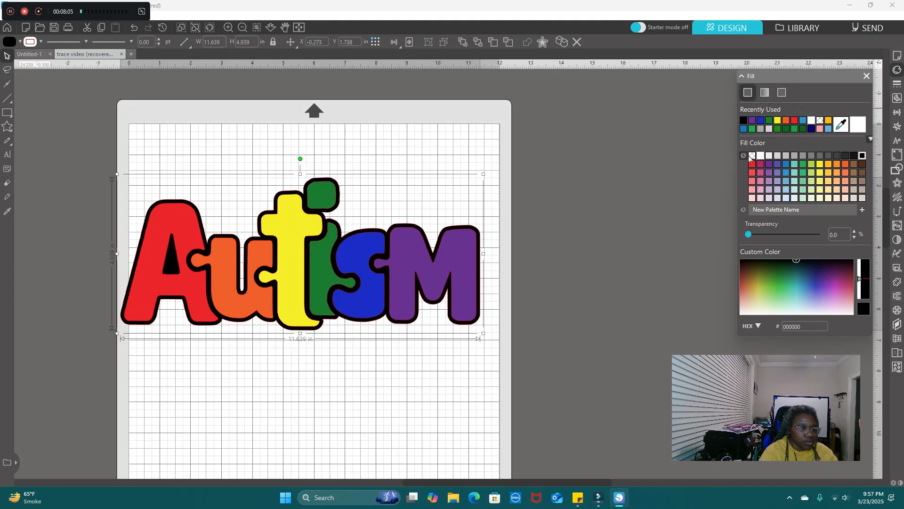
{"action": "left_click", "coordinate": [558, 290]}
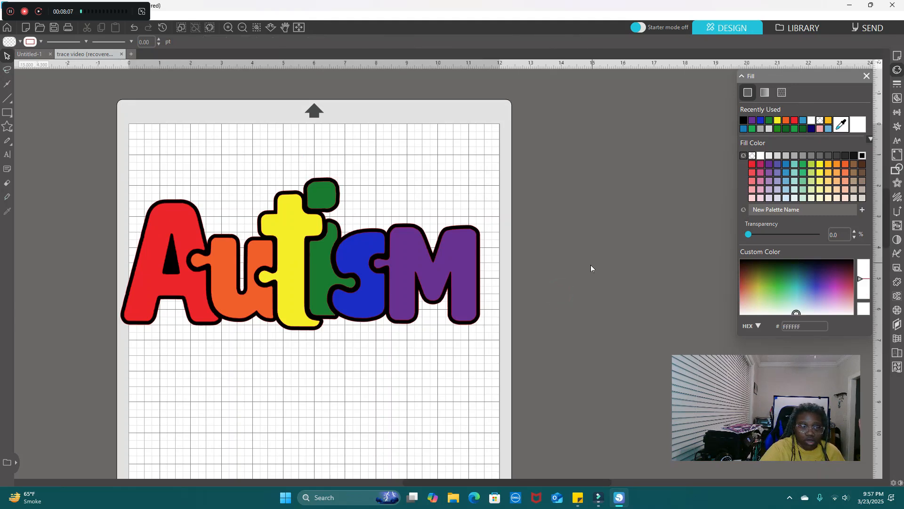